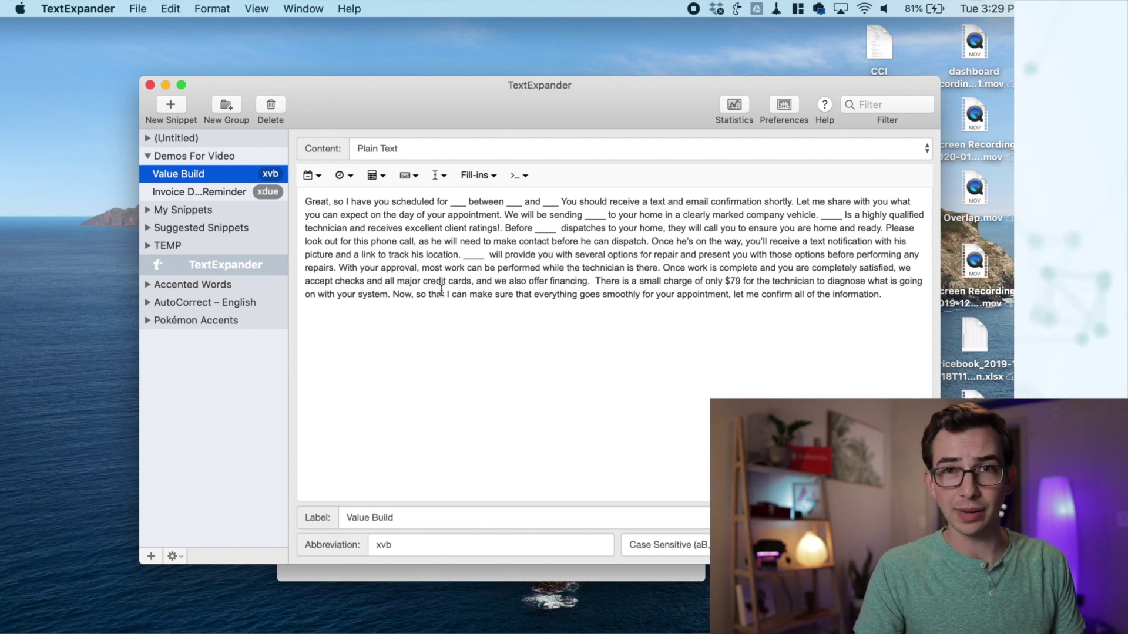
left_click_drag(629, 315, 532, 283)
left_click(543, 303)
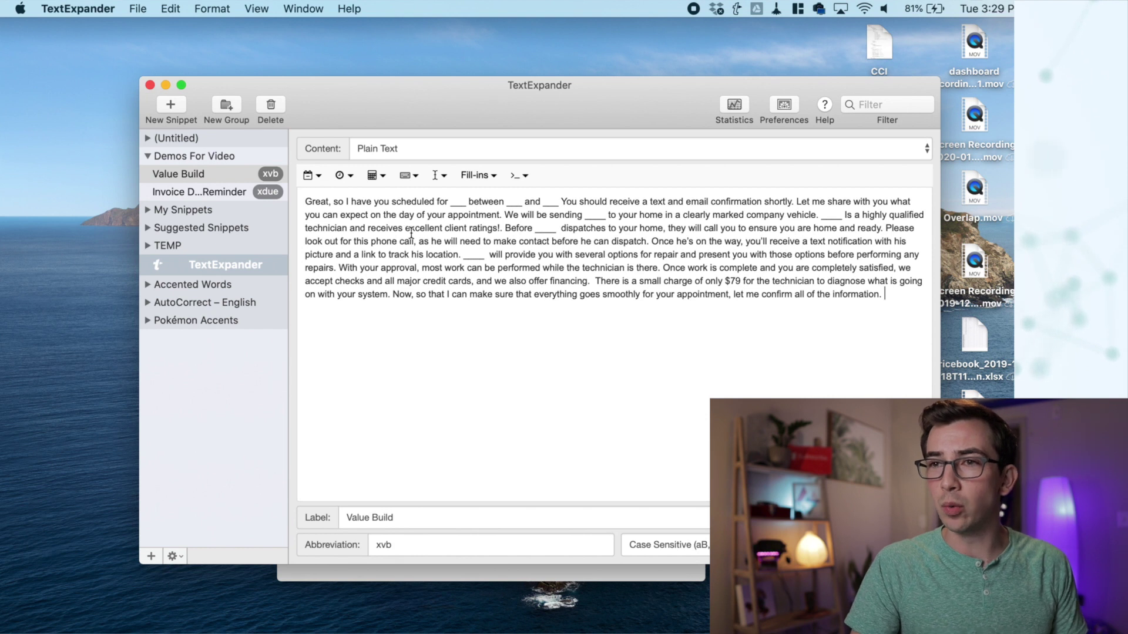
left_click(463, 513)
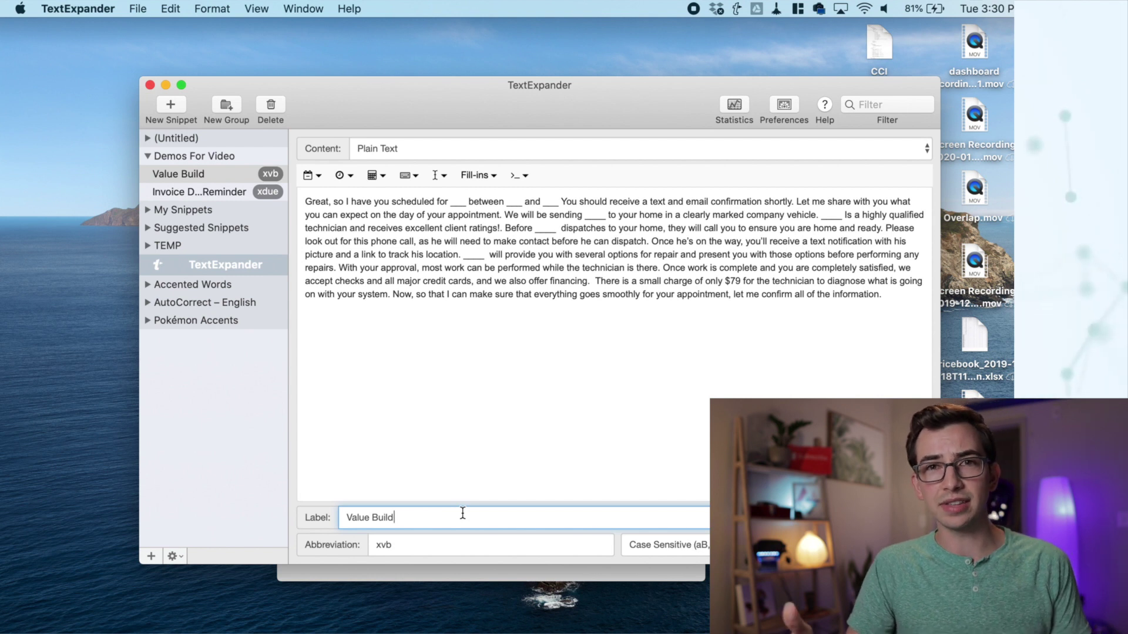
left_click(450, 545)
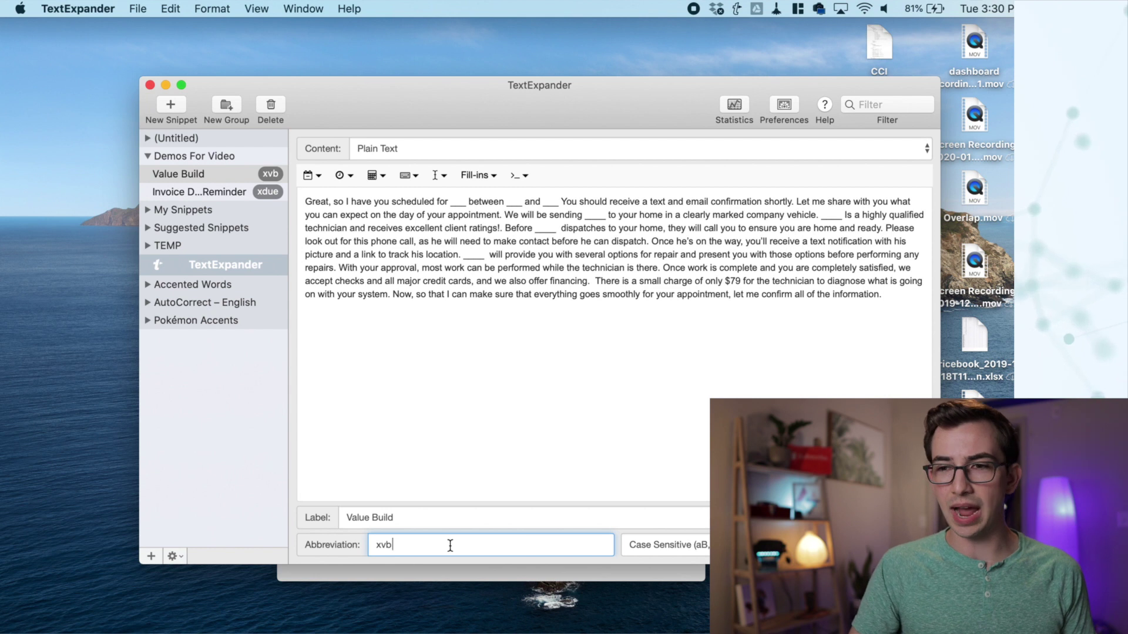
left_click_drag(622, 305, 410, 198)
left_click(404, 545)
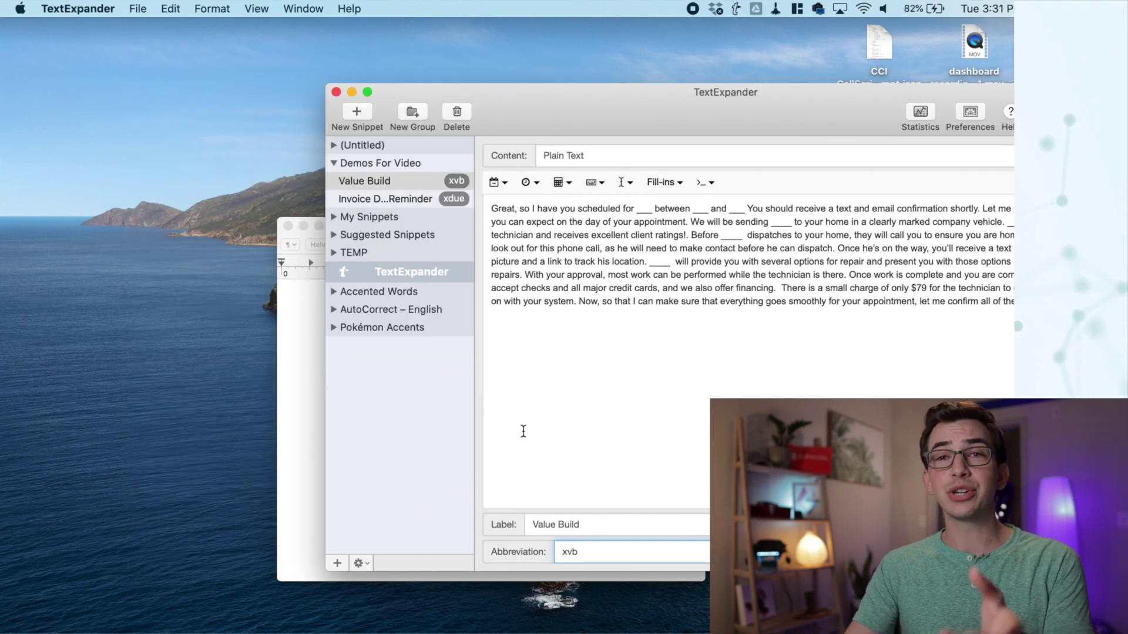
- Expand xvb in TextEdit, then select the blank after 'scheduled for' in TextExpander
type("x")
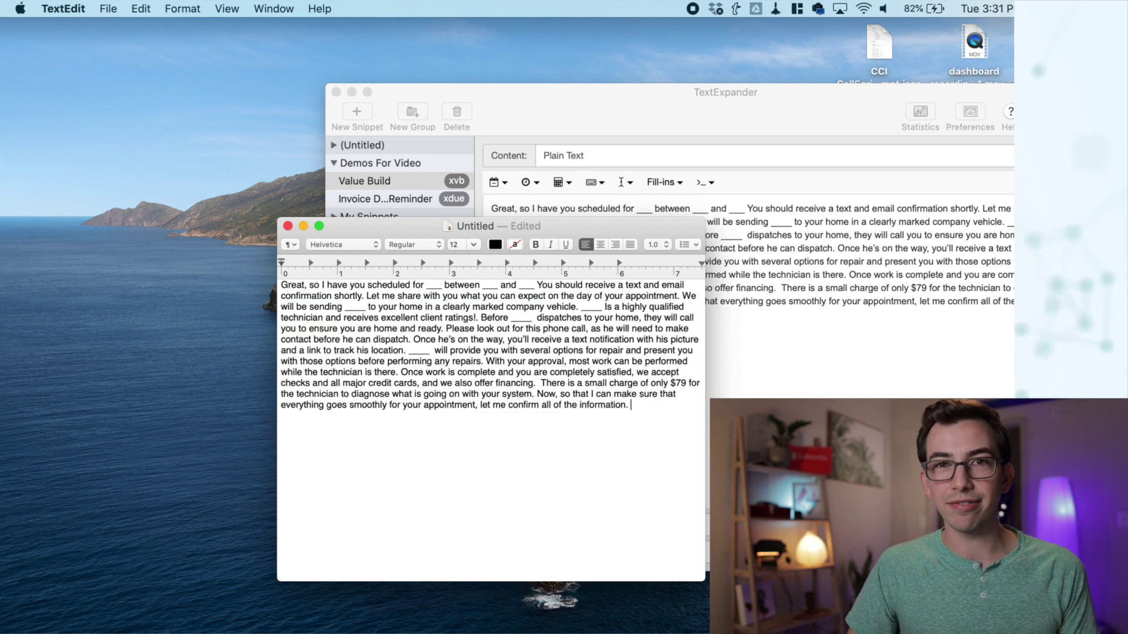
left_click_drag(411, 226, 286, 134)
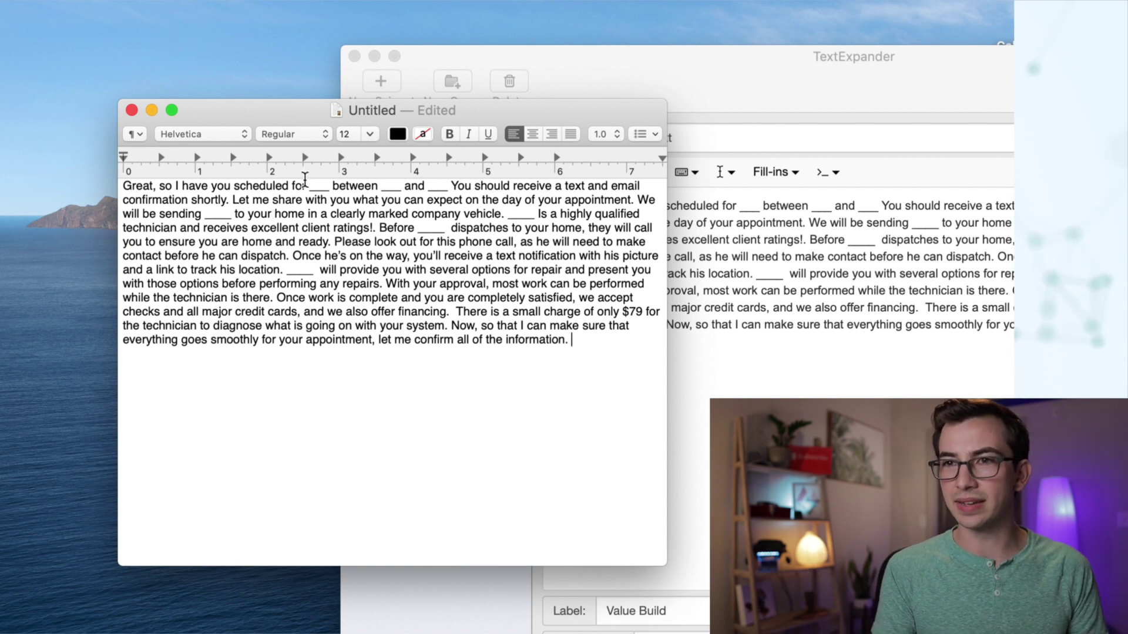
double_click(321, 186)
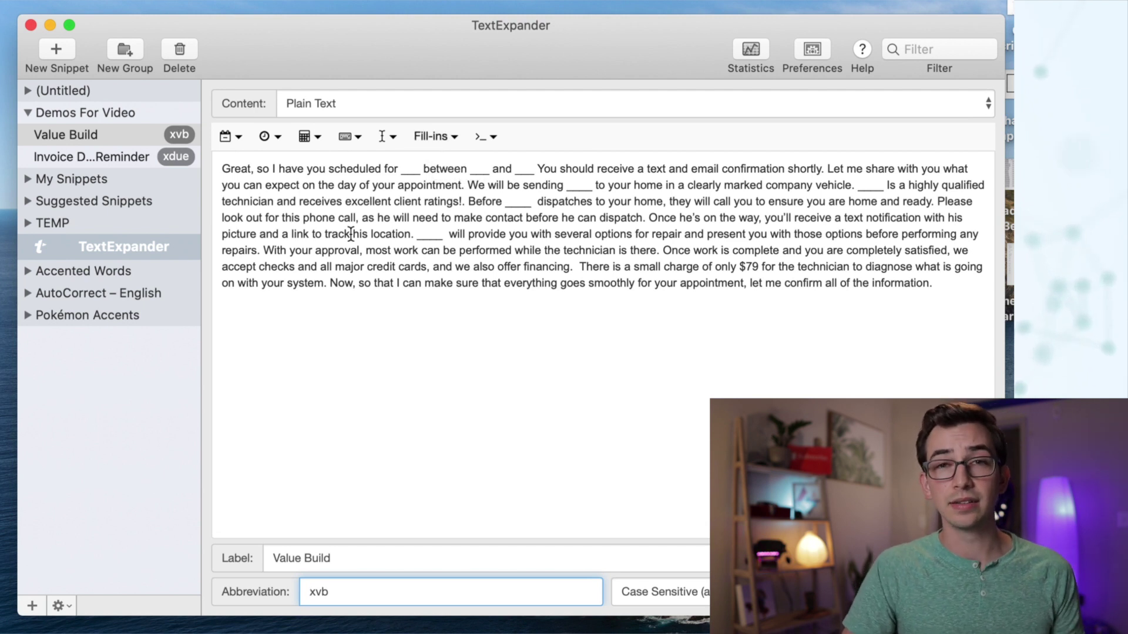
- Replace the first two blanks with single-line fill-ins named Day and Window Start
left_click(436, 138)
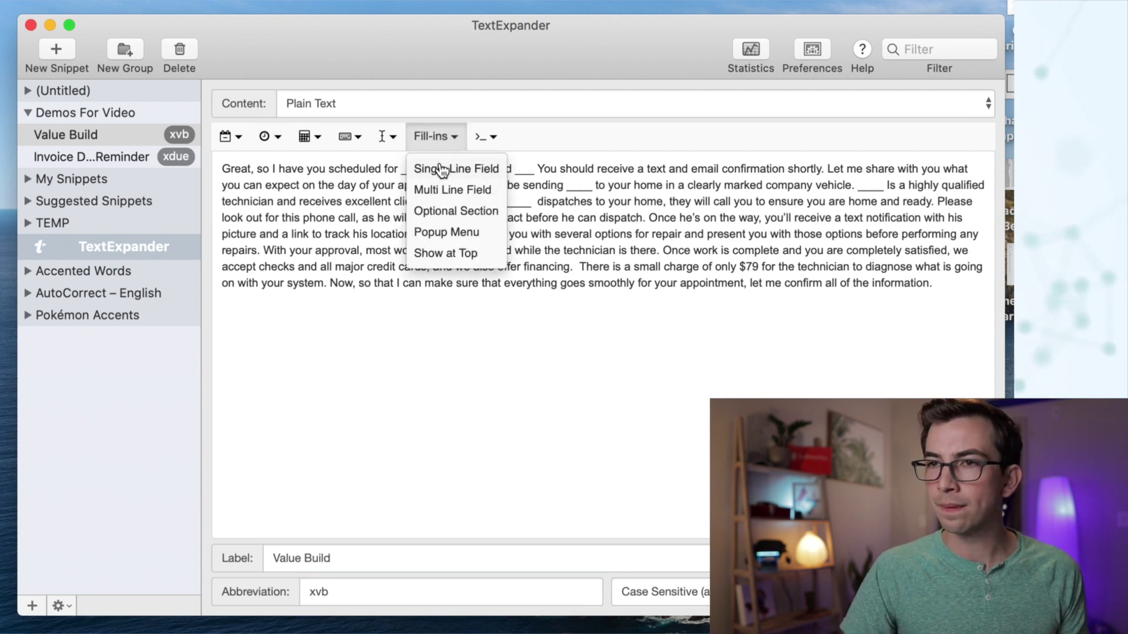
left_click(441, 169)
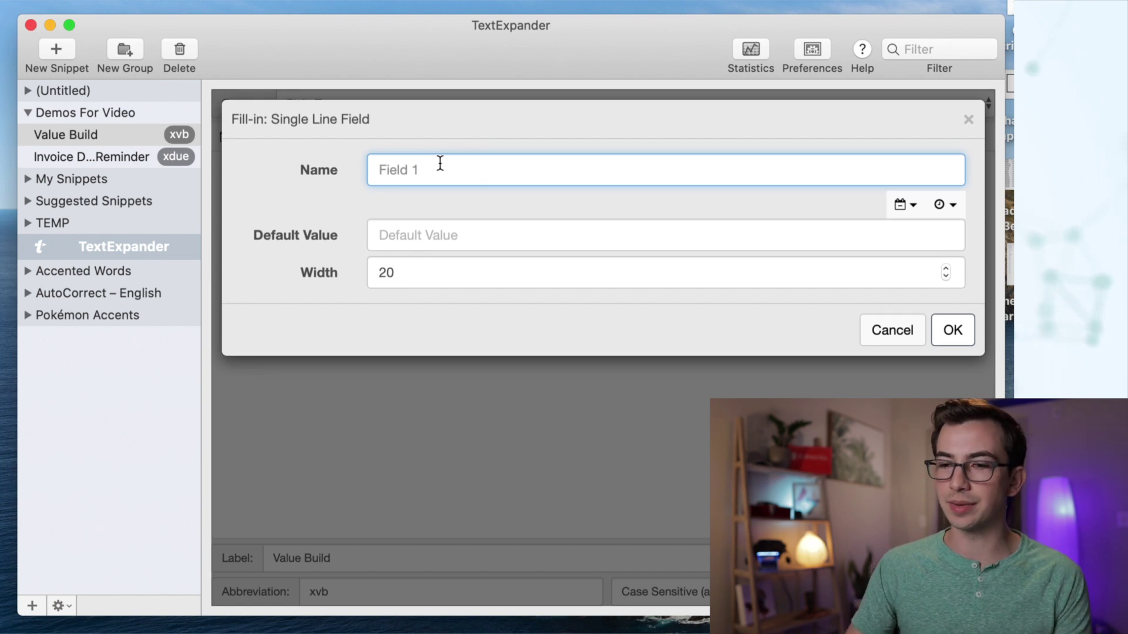
type("Day")
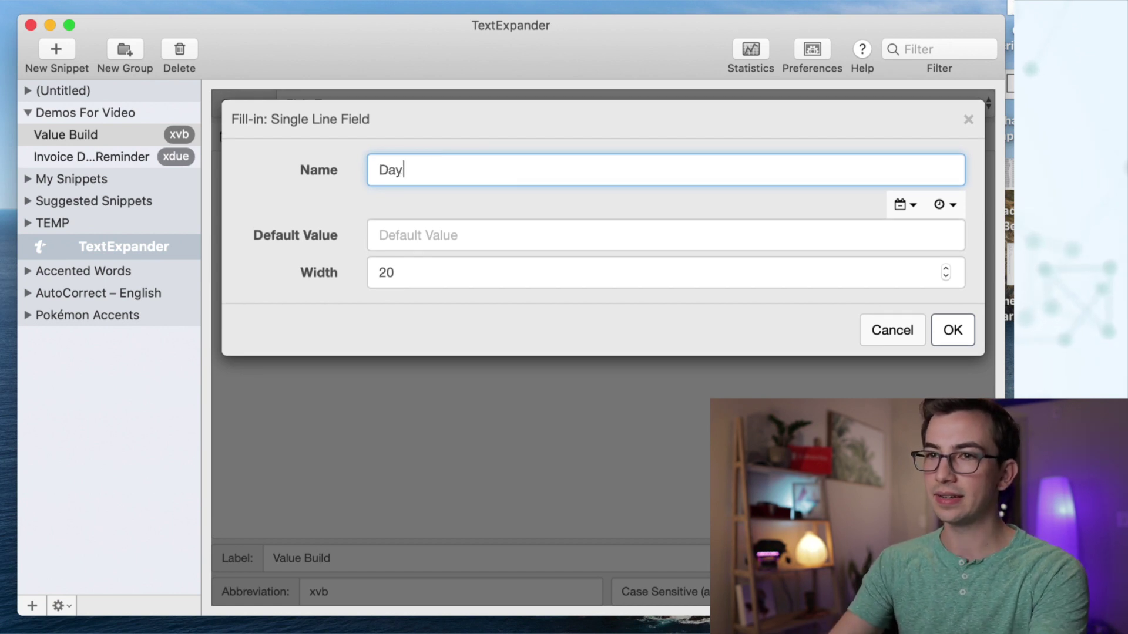
left_click(951, 329)
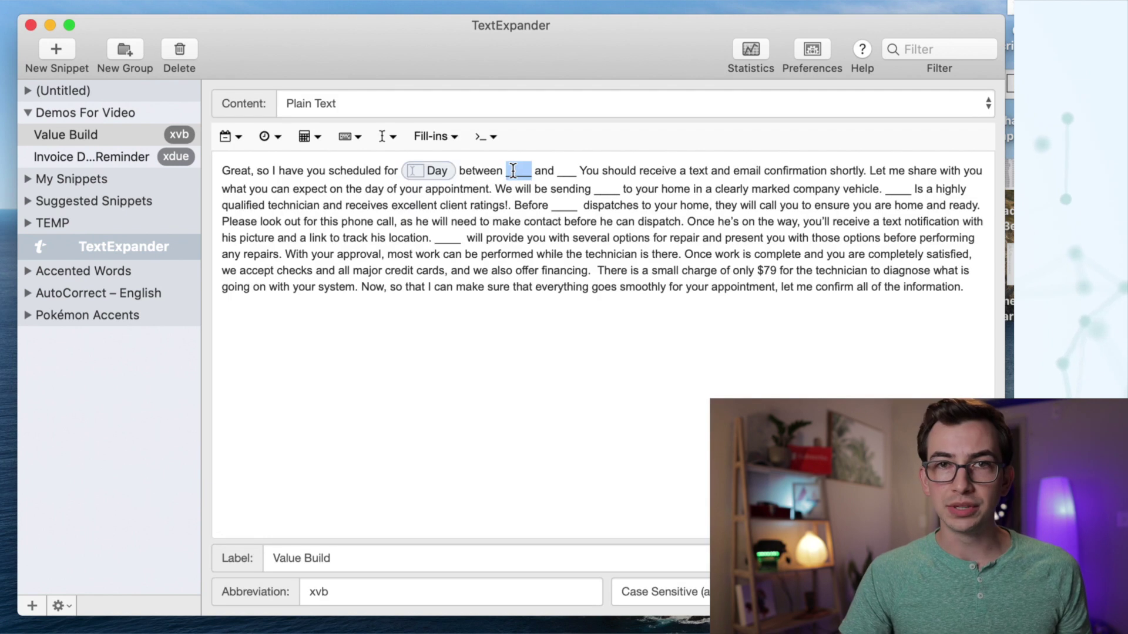
left_click(434, 137)
left_click(451, 168)
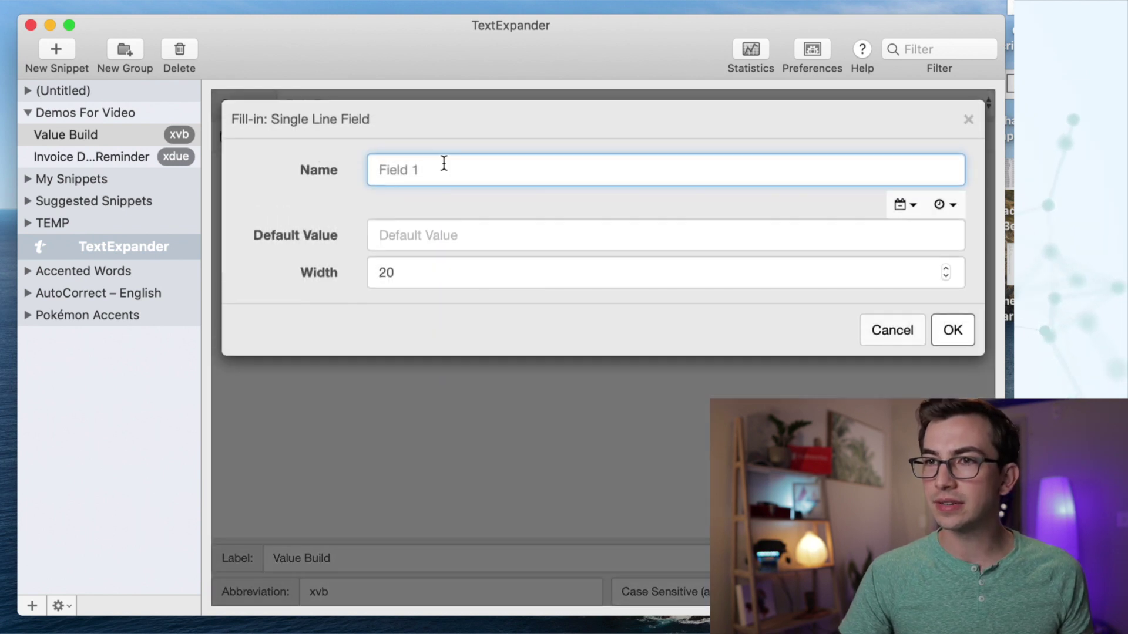
type("Wi")
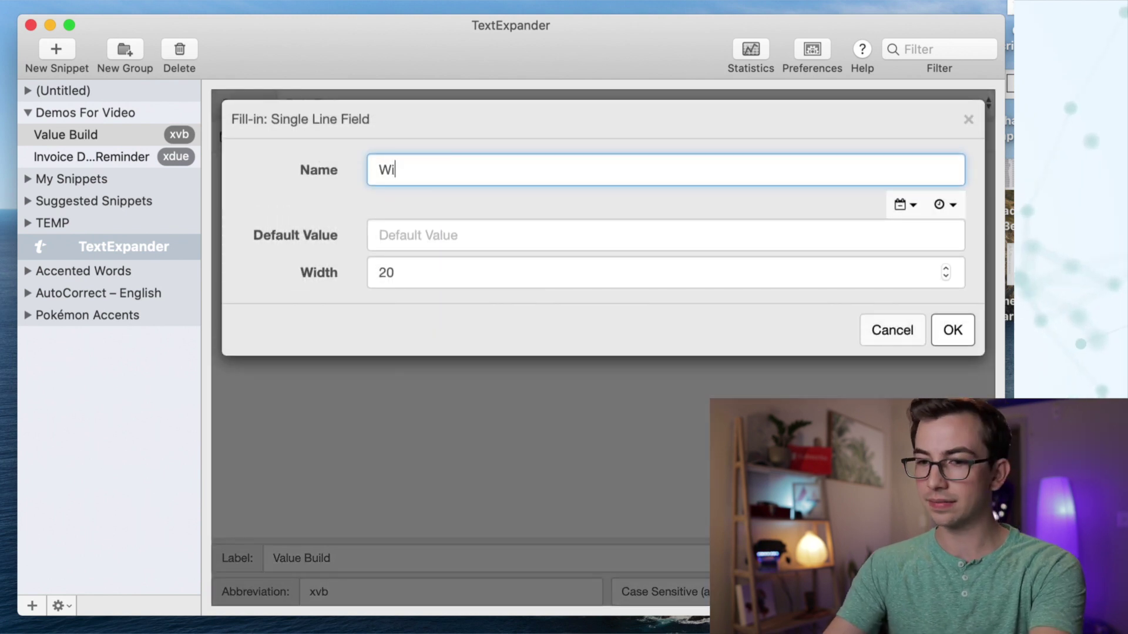
type("ndow Start")
key("Return")
- Turn the remaining blanks into single-line fill-ins named Windiw End and Tech Name
left_click(434, 136)
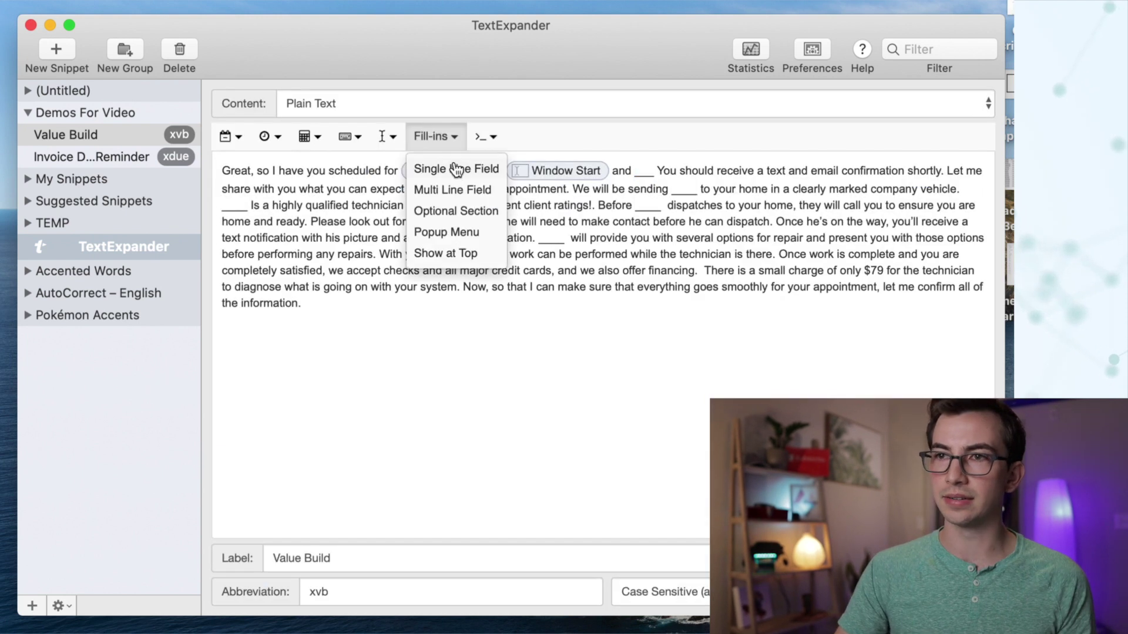
left_click(455, 170)
type("Windiw End")
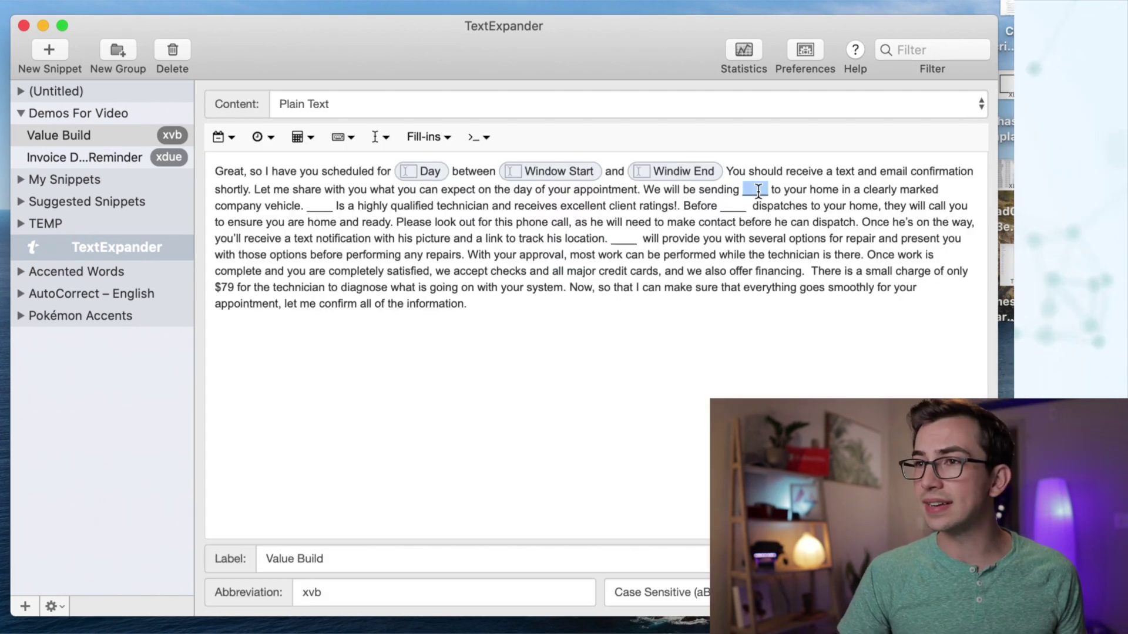
left_click(428, 137)
left_click(425, 165)
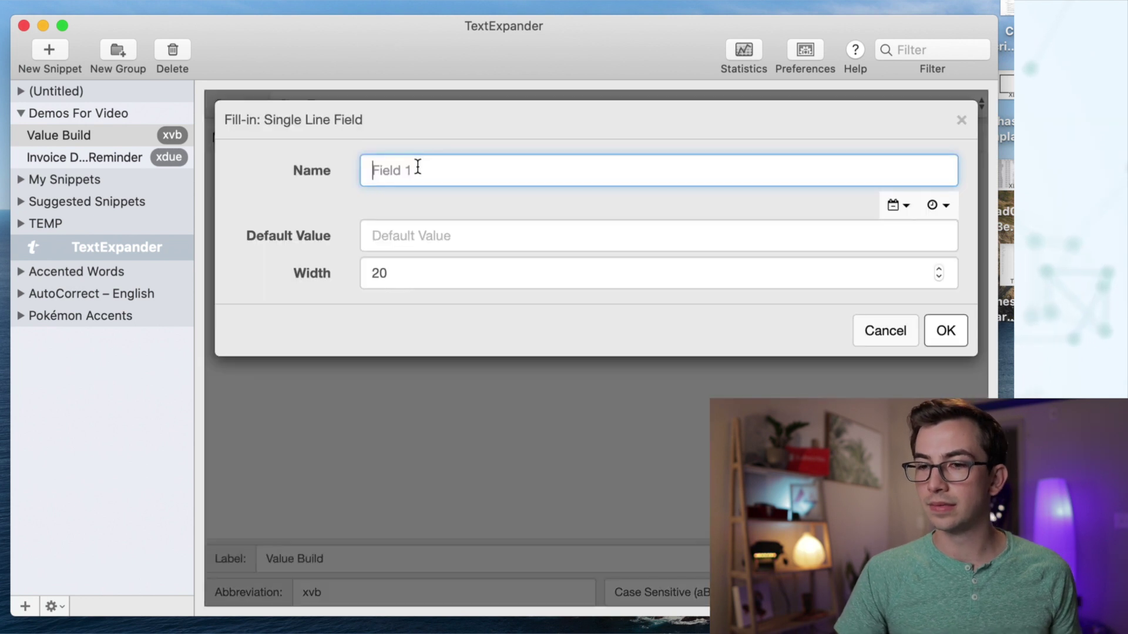
type("Tech Name")
key("Return")
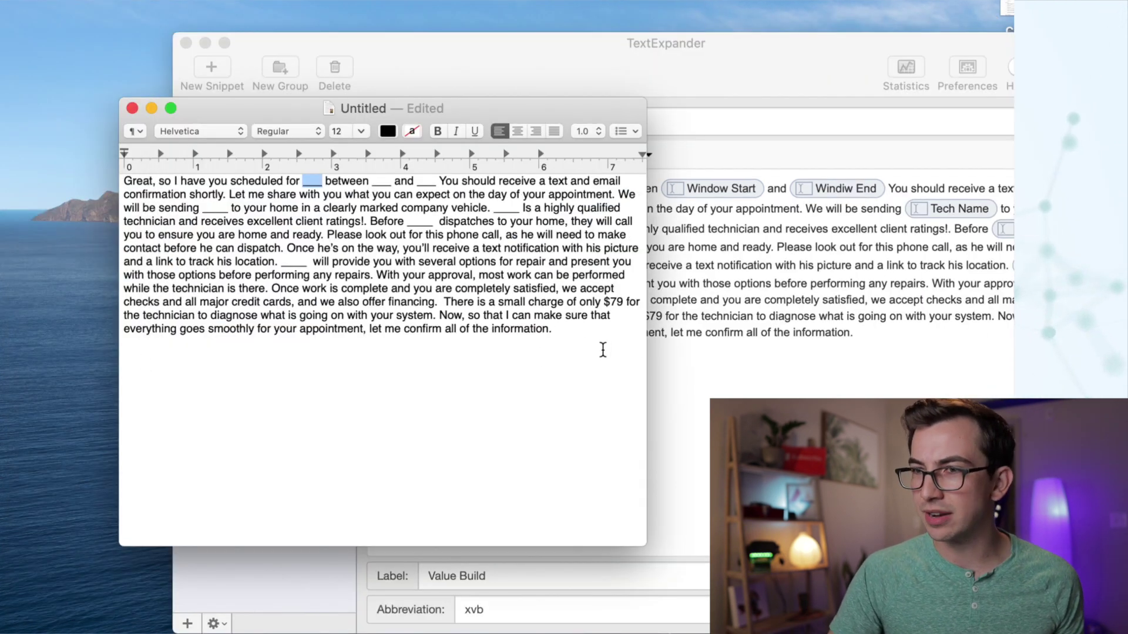
left_click_drag(583, 349, 177, 195)
- Clear the TextEdit document and expand xvb to bring up its fill-in window
key("BackSpace")
key("BackSpace")
key("BackSpace")
key("BackSpace")
key("BackSpace")
key("BackSpace")
key("BackSpace")
key("BackSpace")
key("super+a")
key("BackSpace")
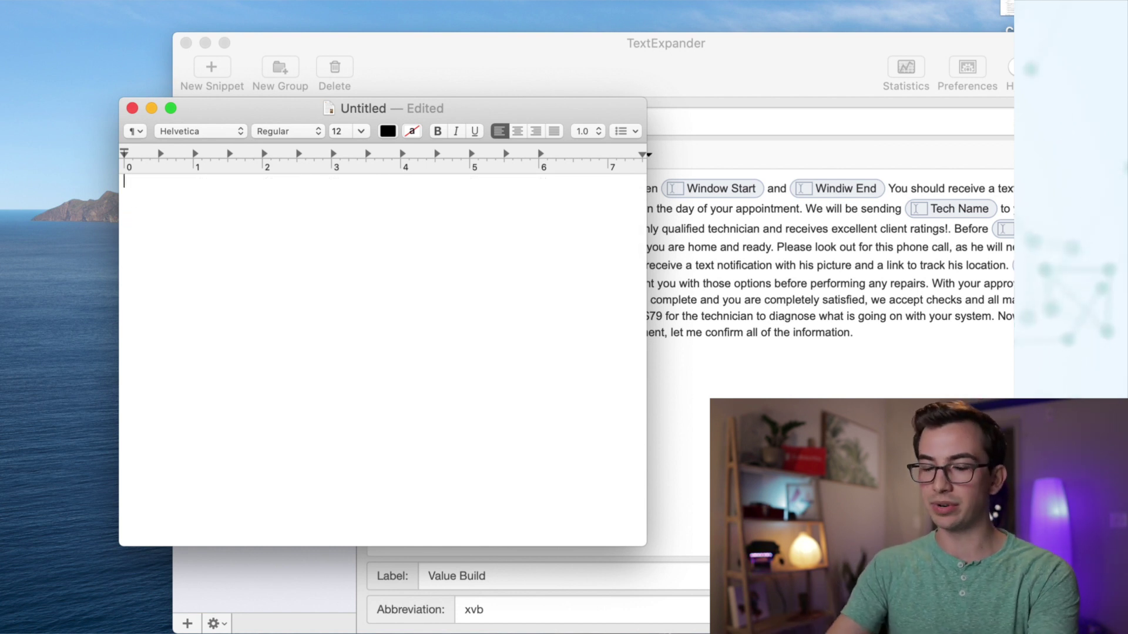
type("x")
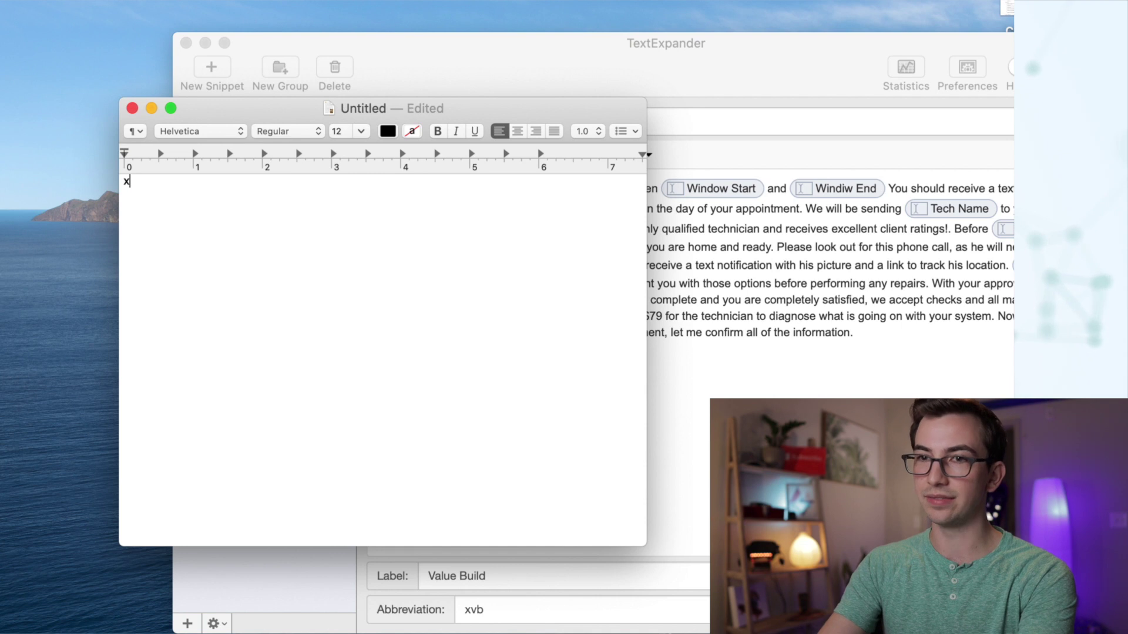
type("vb")
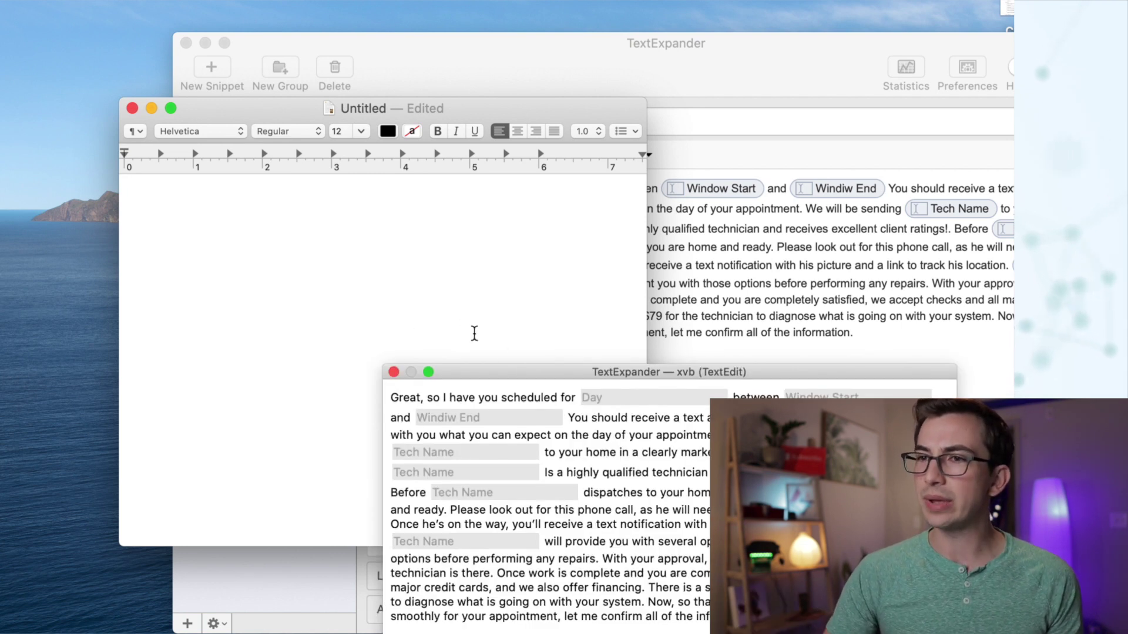
left_click_drag(536, 375, 347, 221)
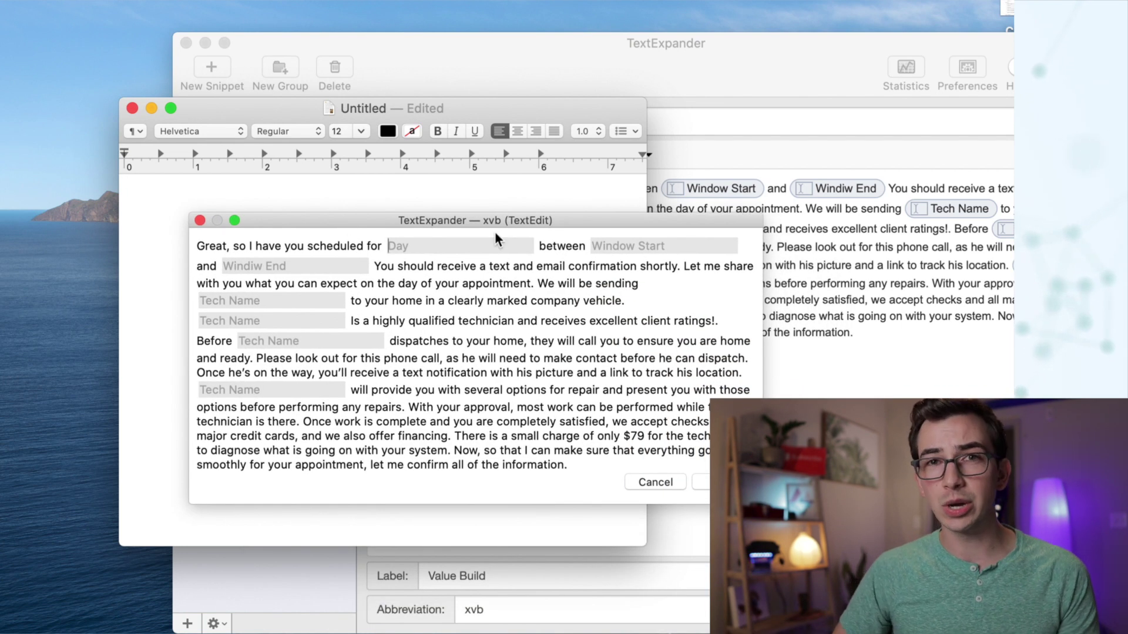
- Fill in Day Monday, Window Start 8, Windiw End 10 and the technician's name, then insert
type("Monday")
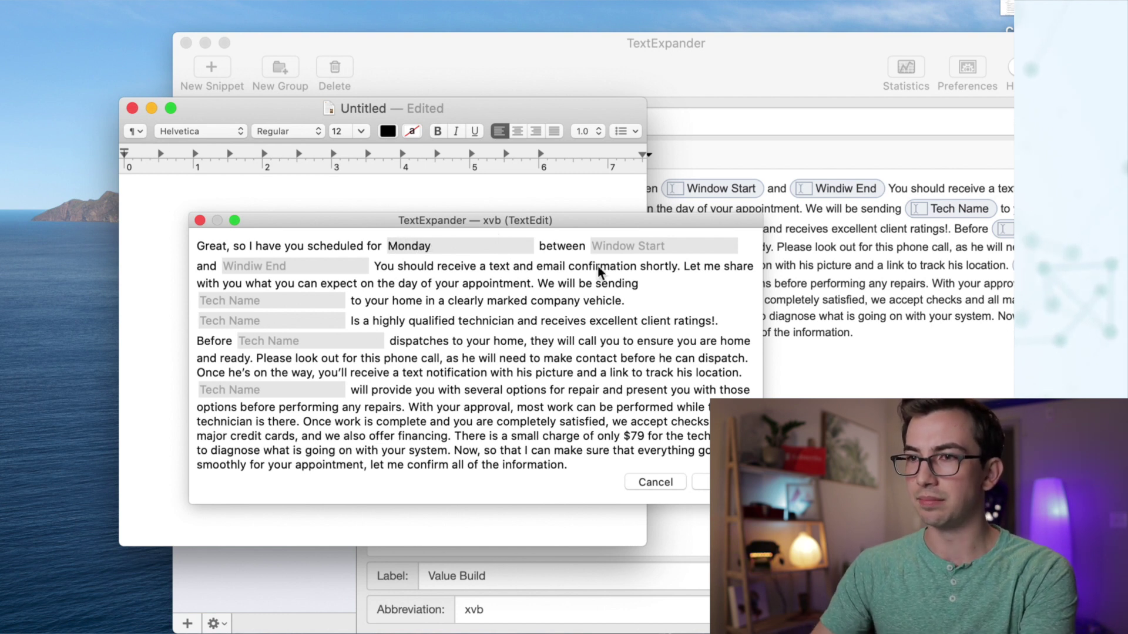
left_click(620, 250)
type("8")
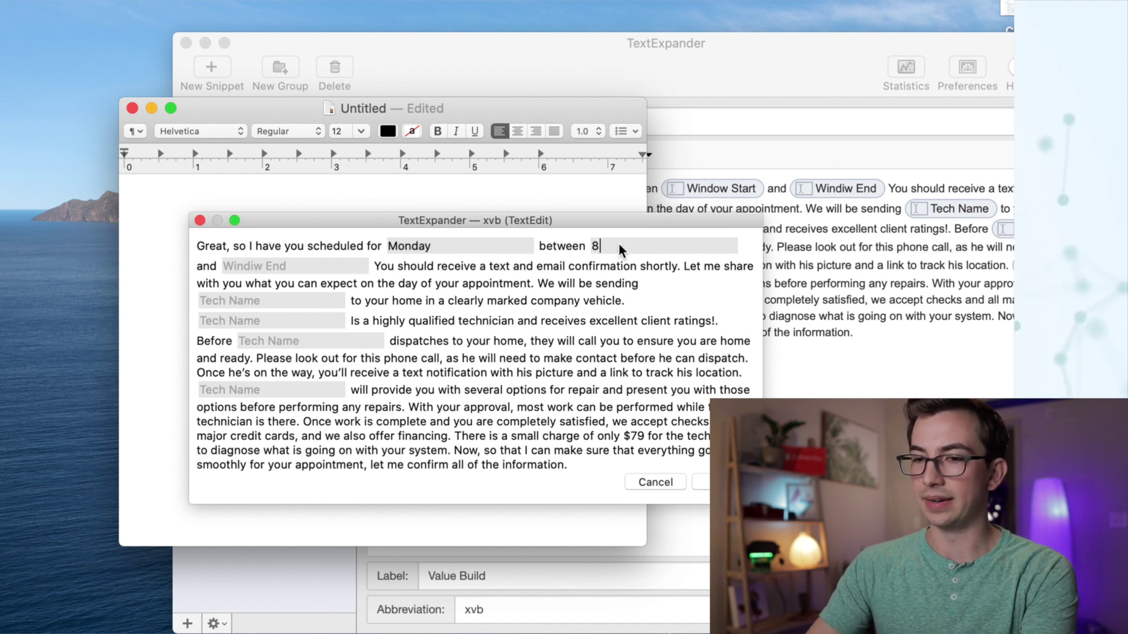
left_click(276, 269)
type("10")
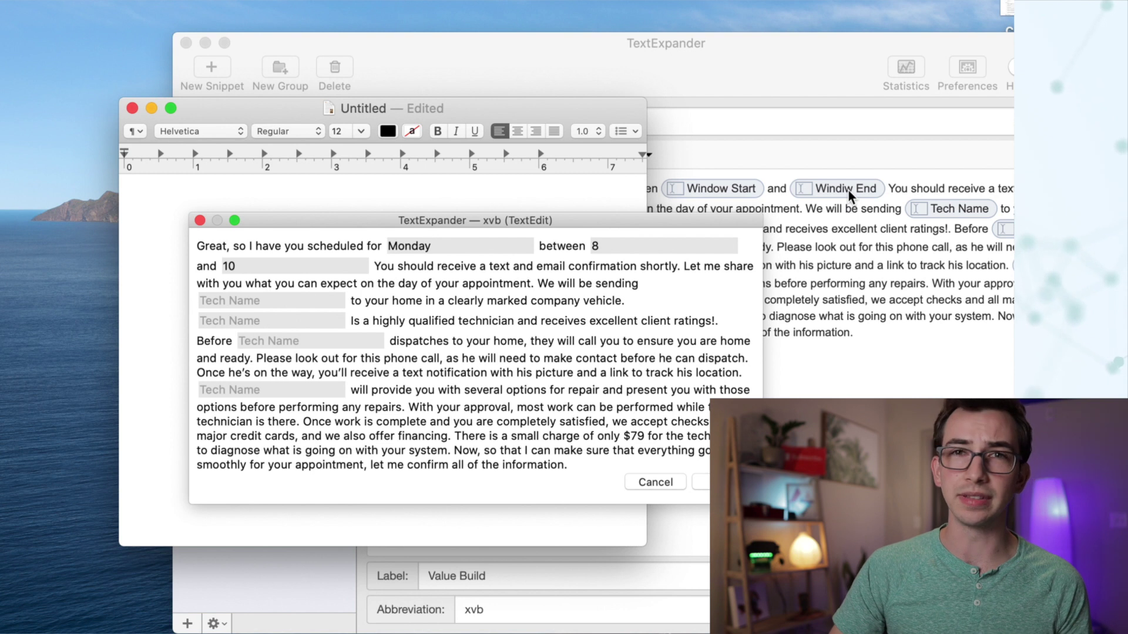
left_click(261, 302)
type("Dave")
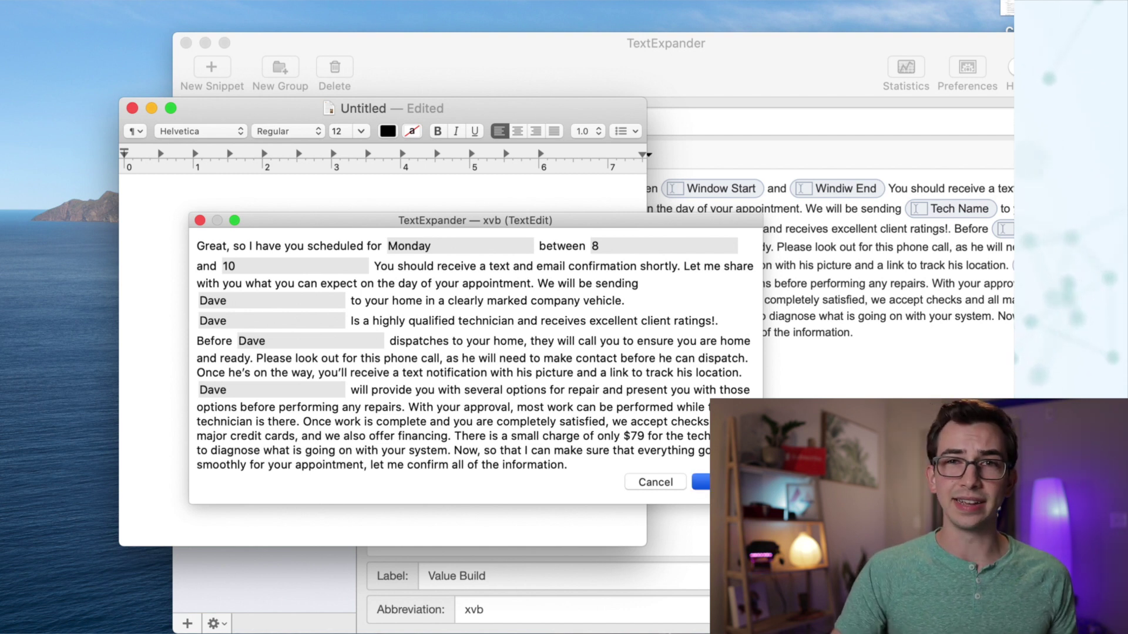
key("Return")
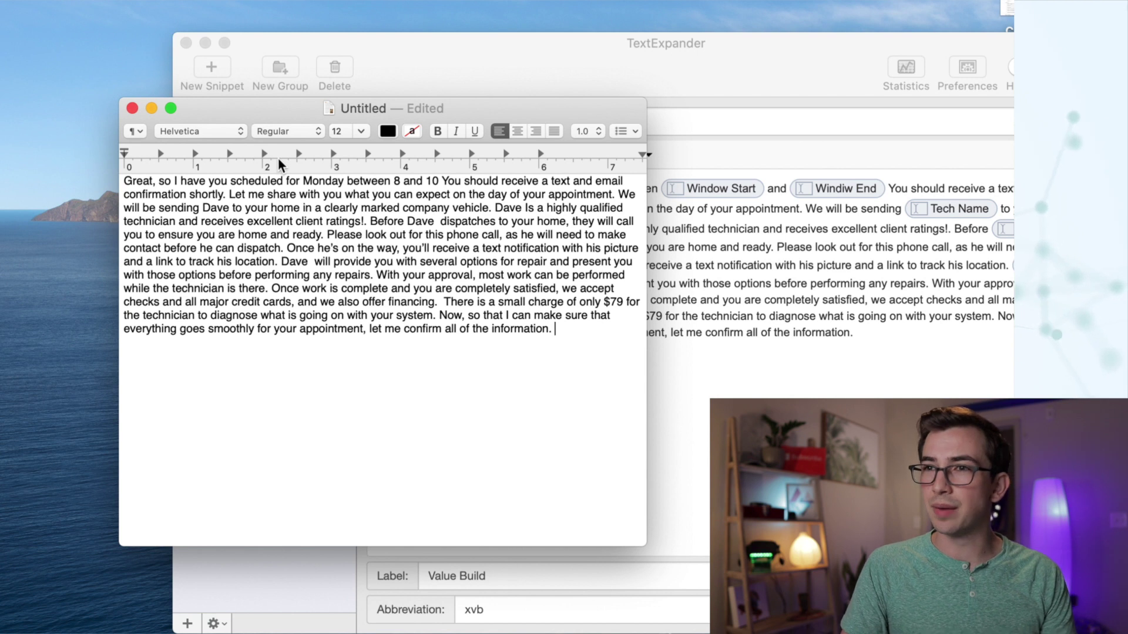
- Bring TextExpander forward and select the Invoice Due Reminder (xdue) snippet
left_click(462, 48)
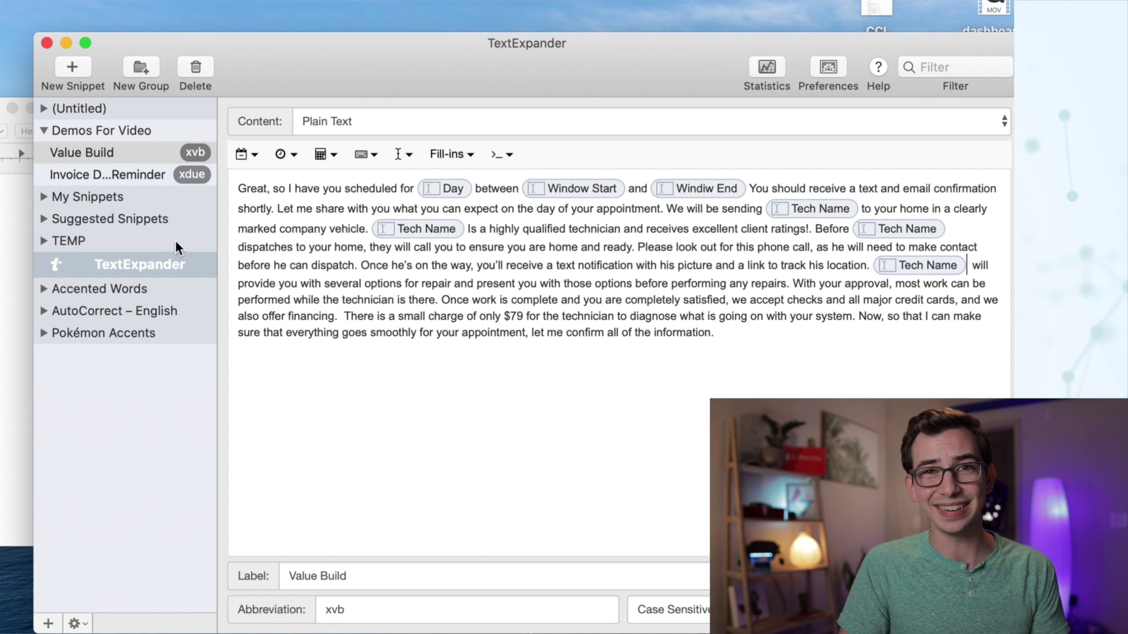
left_click(176, 175)
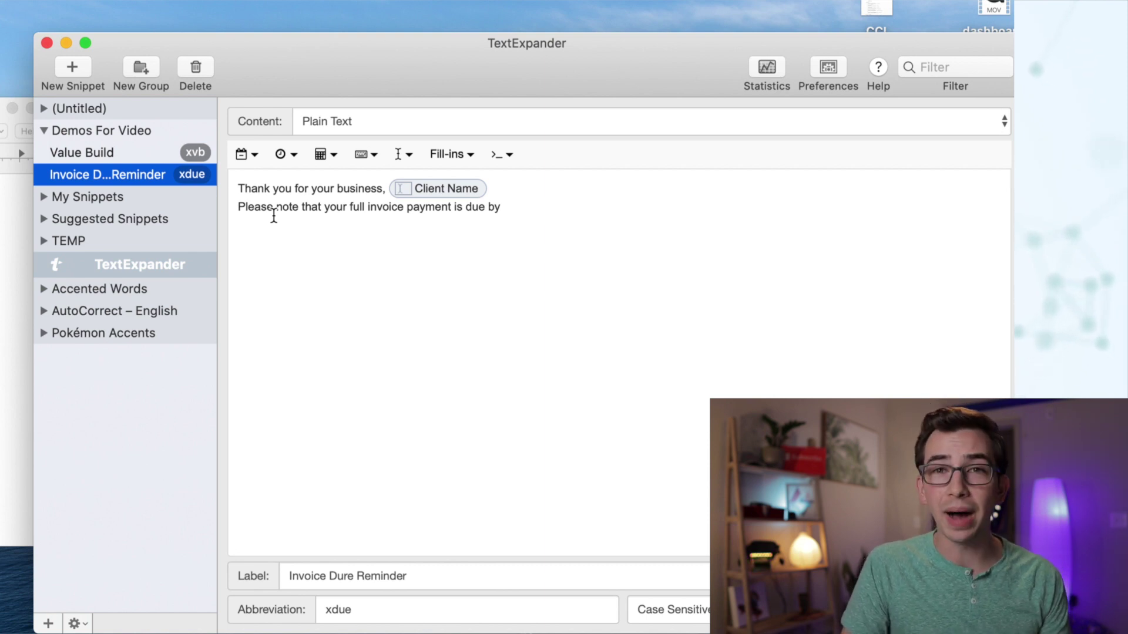
- At the end of the due-by sentence, insert a Date Math adjustment adding 90 days
left_click(557, 206)
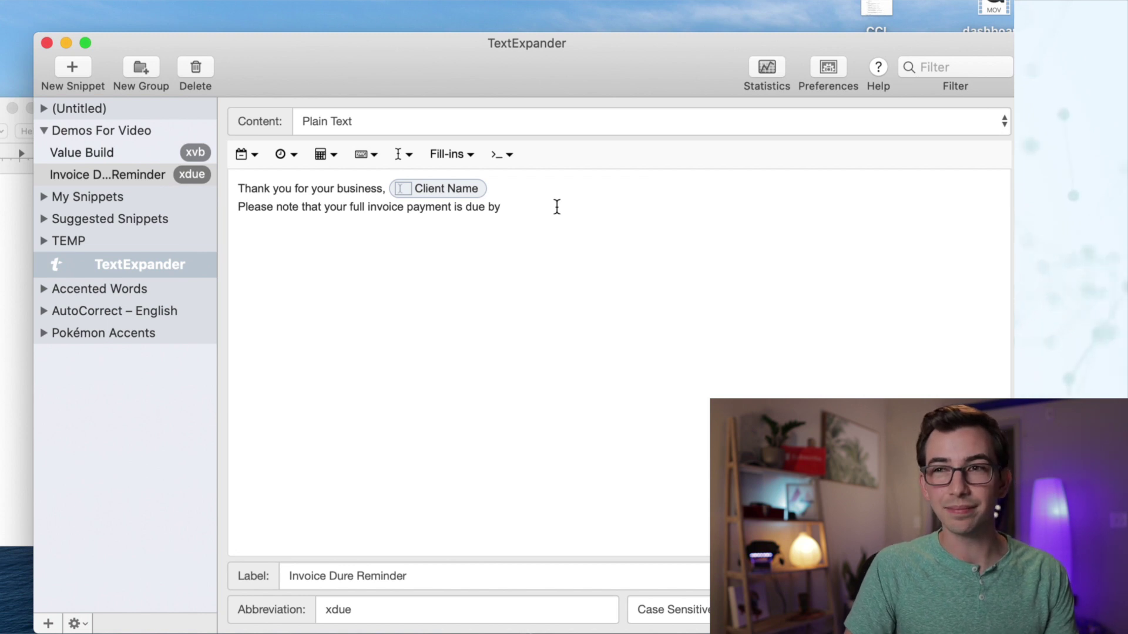
left_click(325, 154)
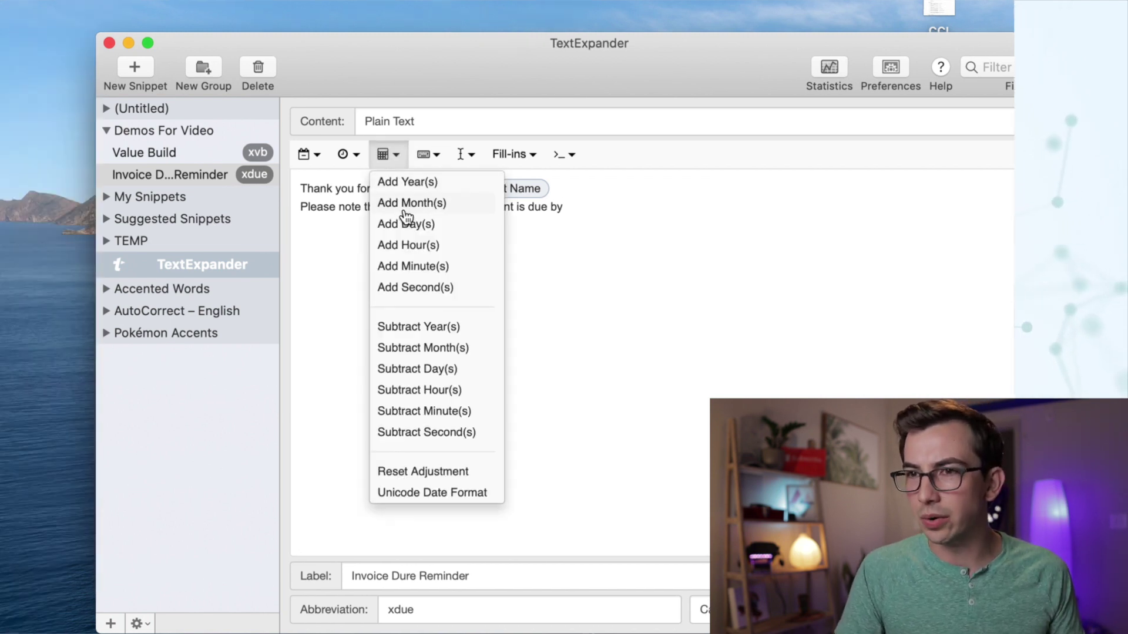
left_click(436, 226)
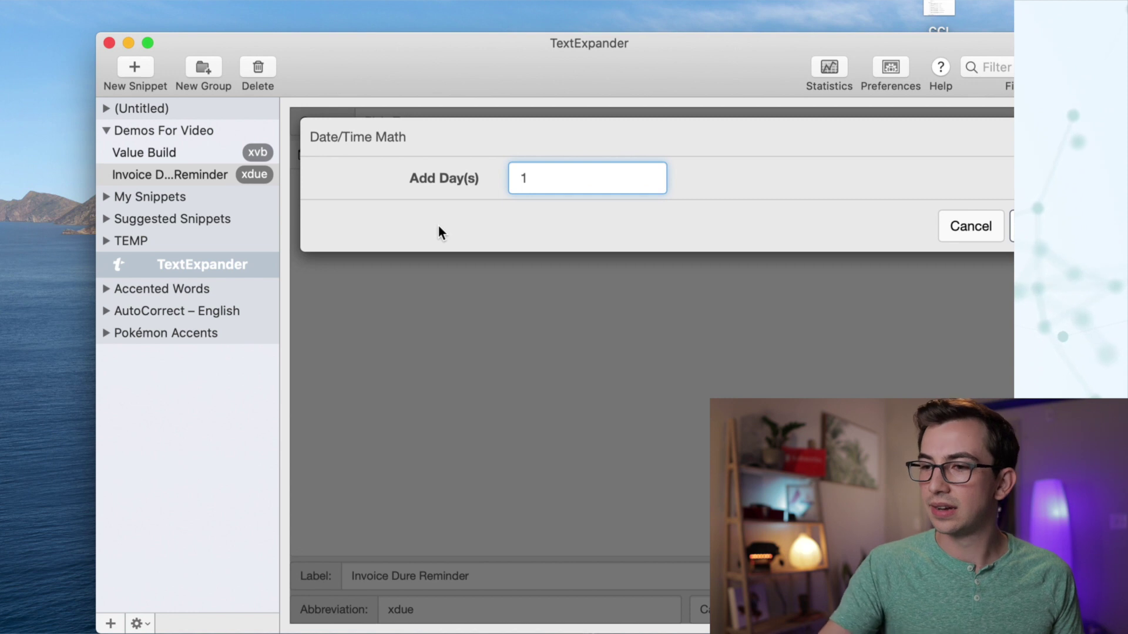
key("BackSpace")
type("90")
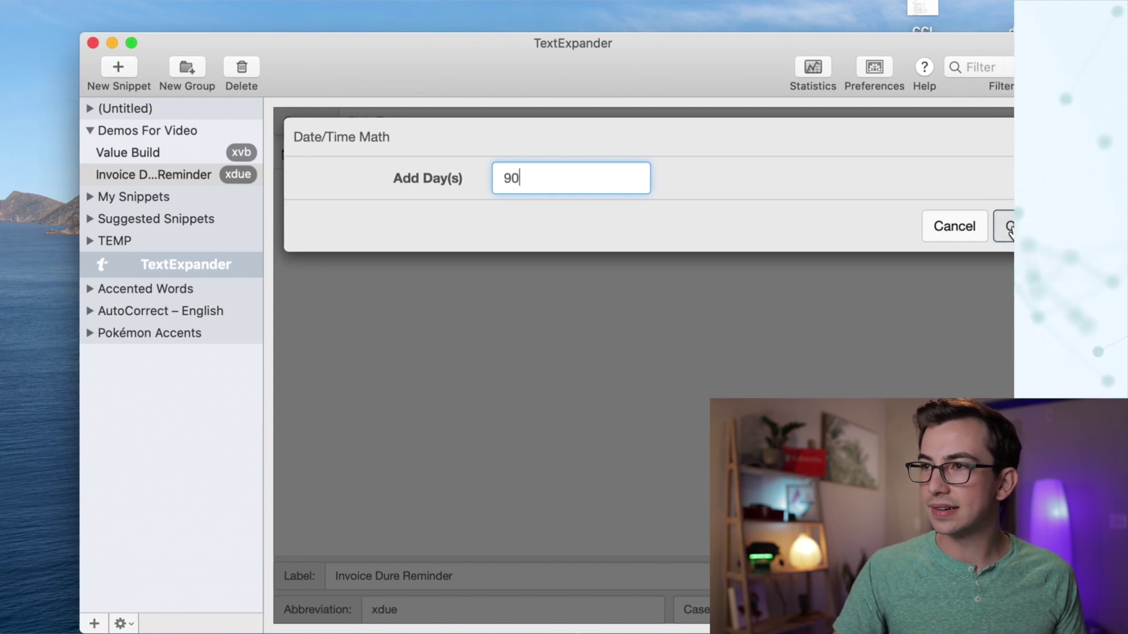
left_click(1016, 230)
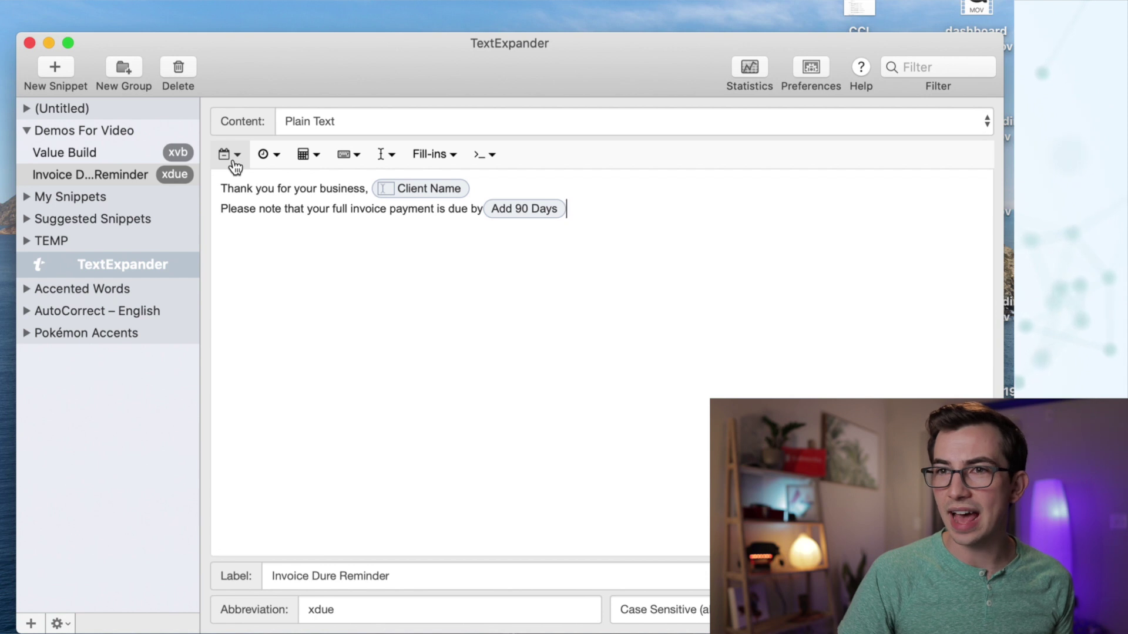
- Append full weekday, full month, two-digit day and four-digit year date fields
left_click(235, 167)
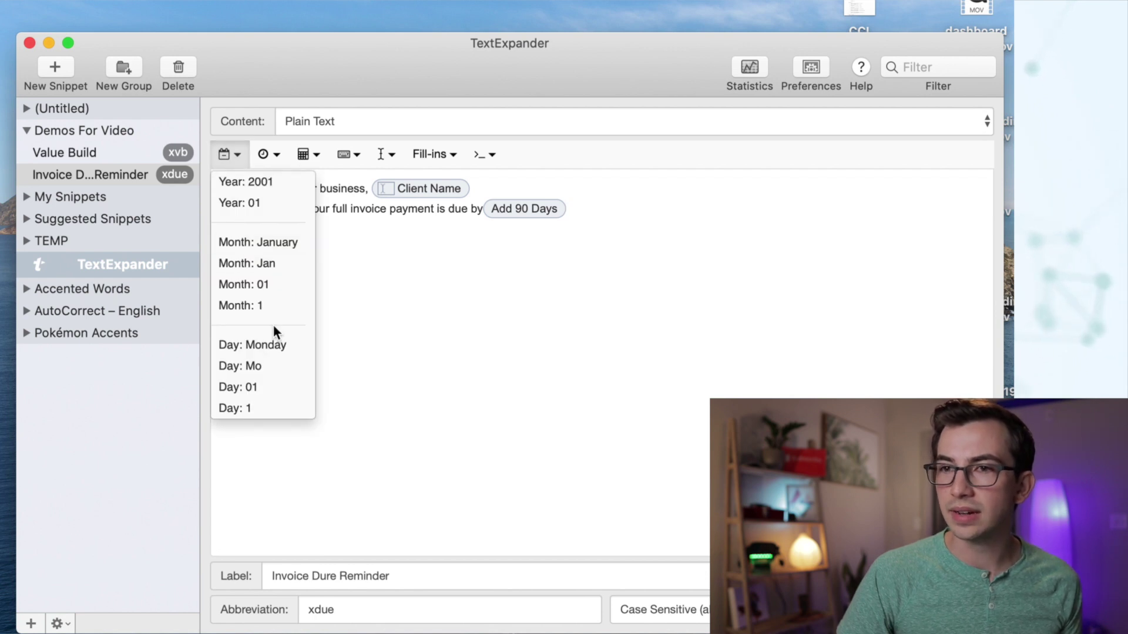
left_click(280, 348)
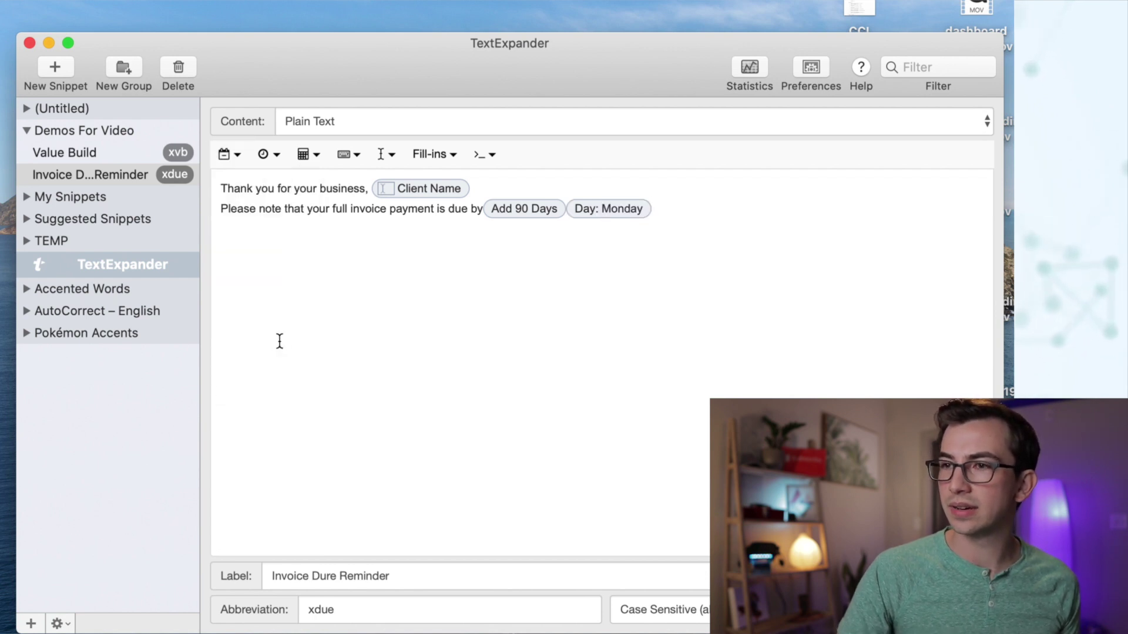
left_click(231, 154)
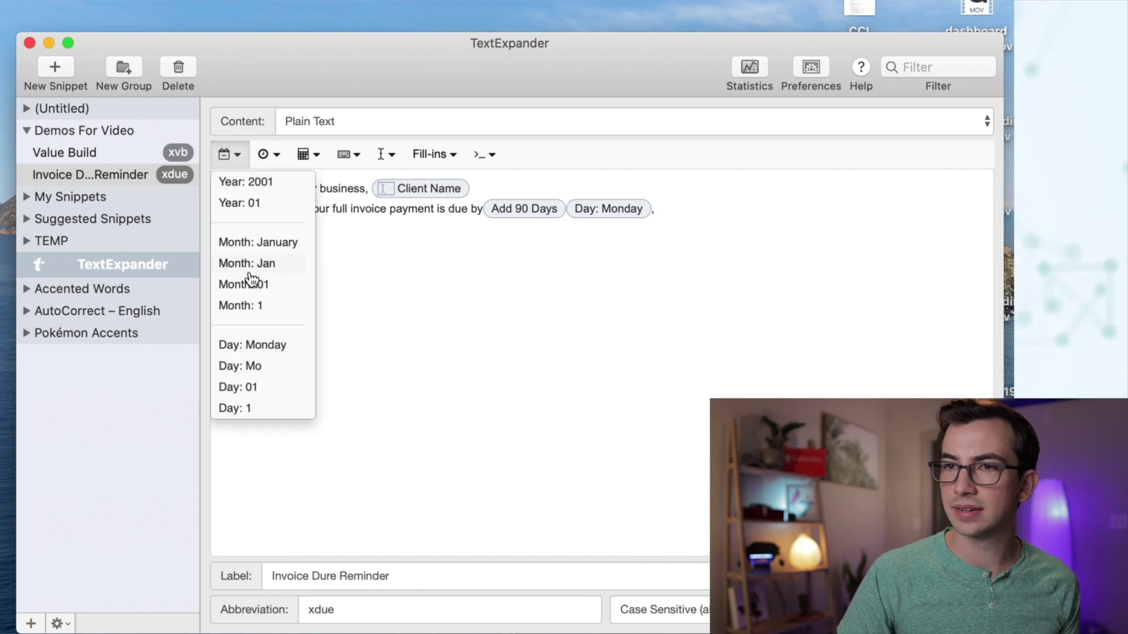
left_click(275, 246)
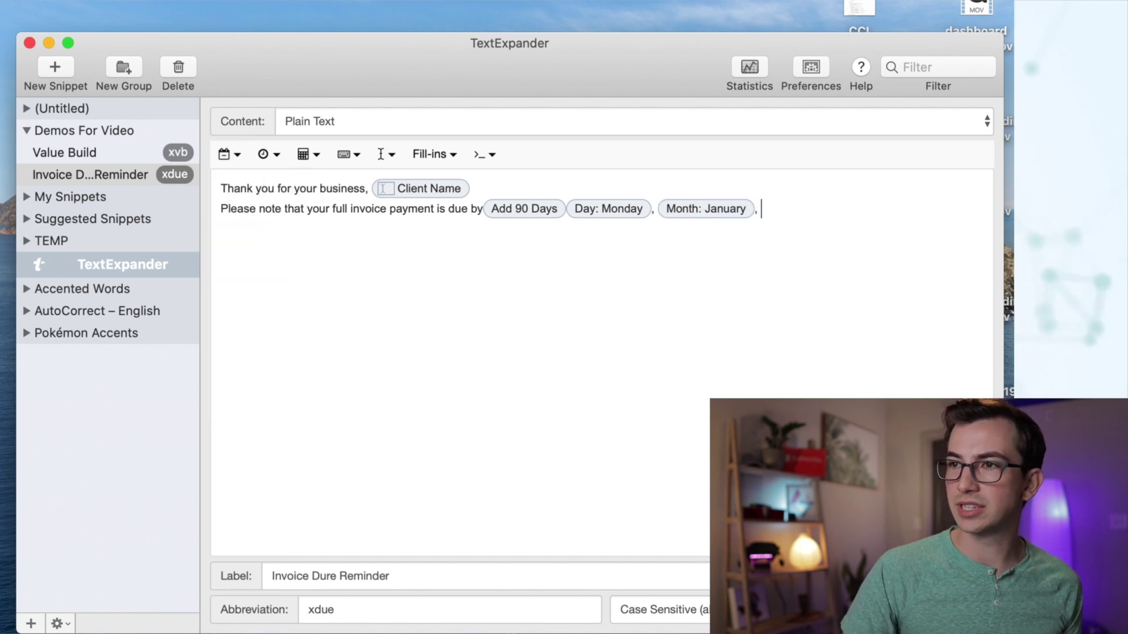
left_click(230, 154)
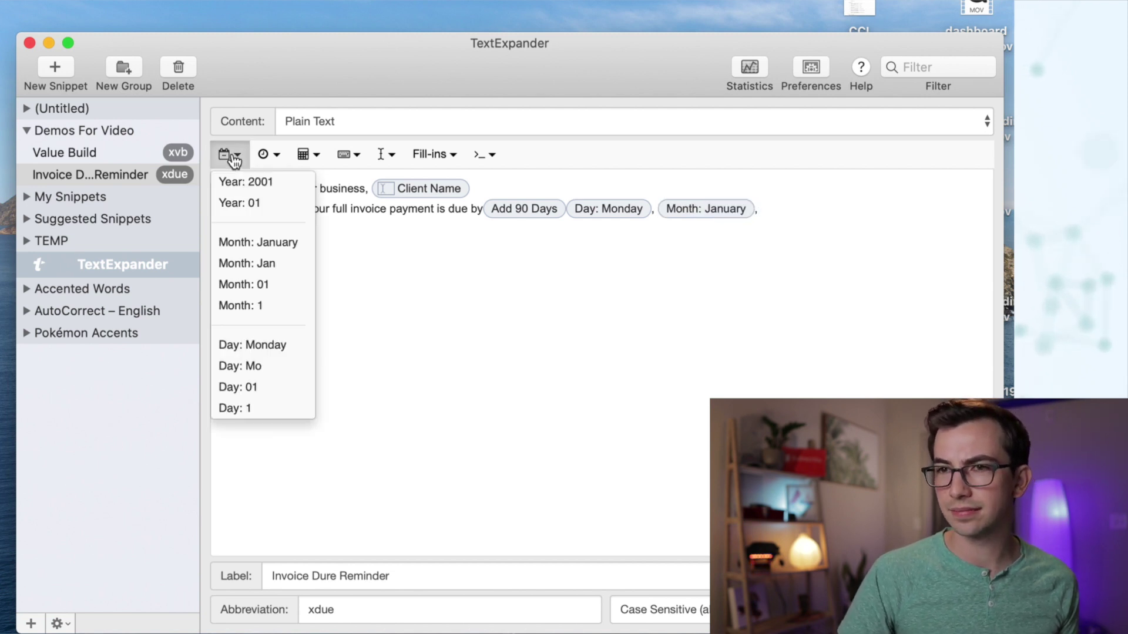
left_click(288, 390)
left_click(308, 160)
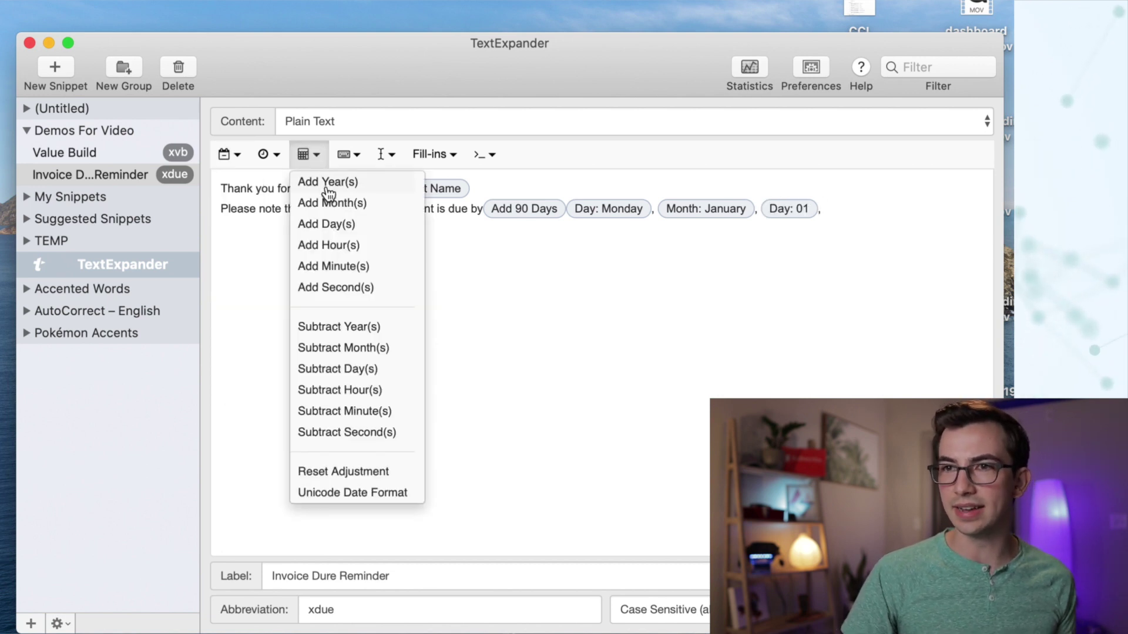
left_click(231, 157)
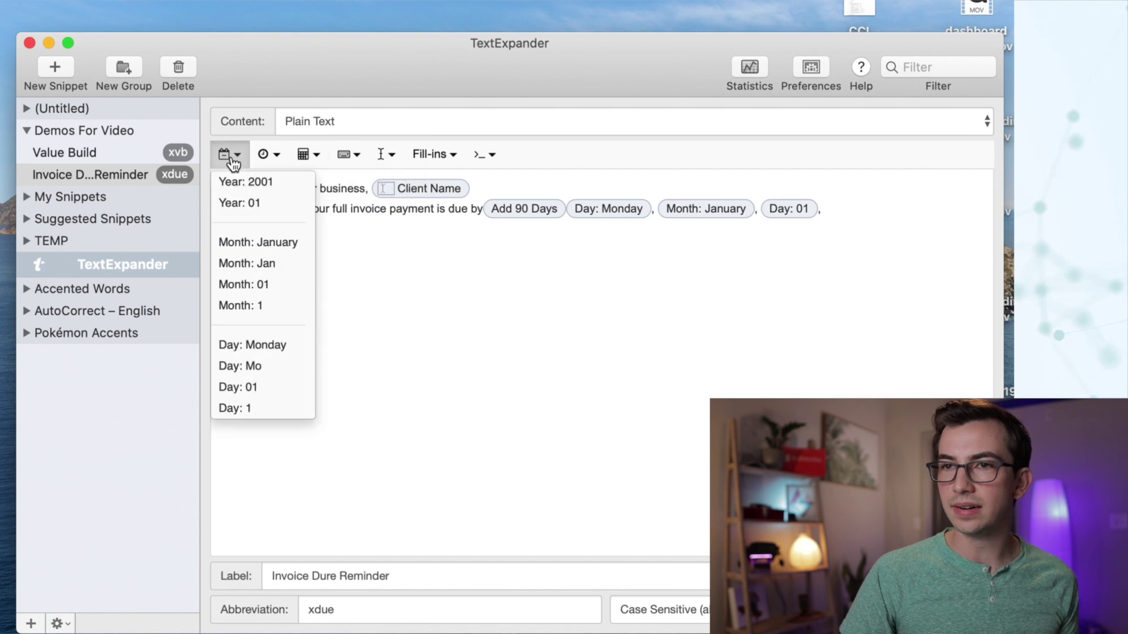
left_click(259, 184)
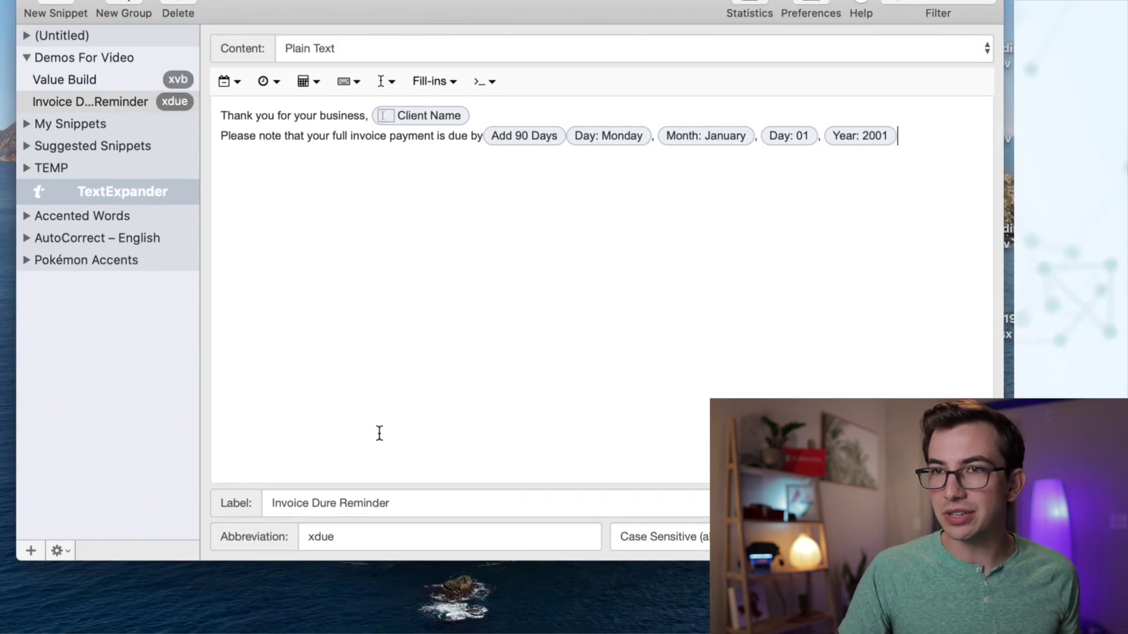
key("super+Tab")
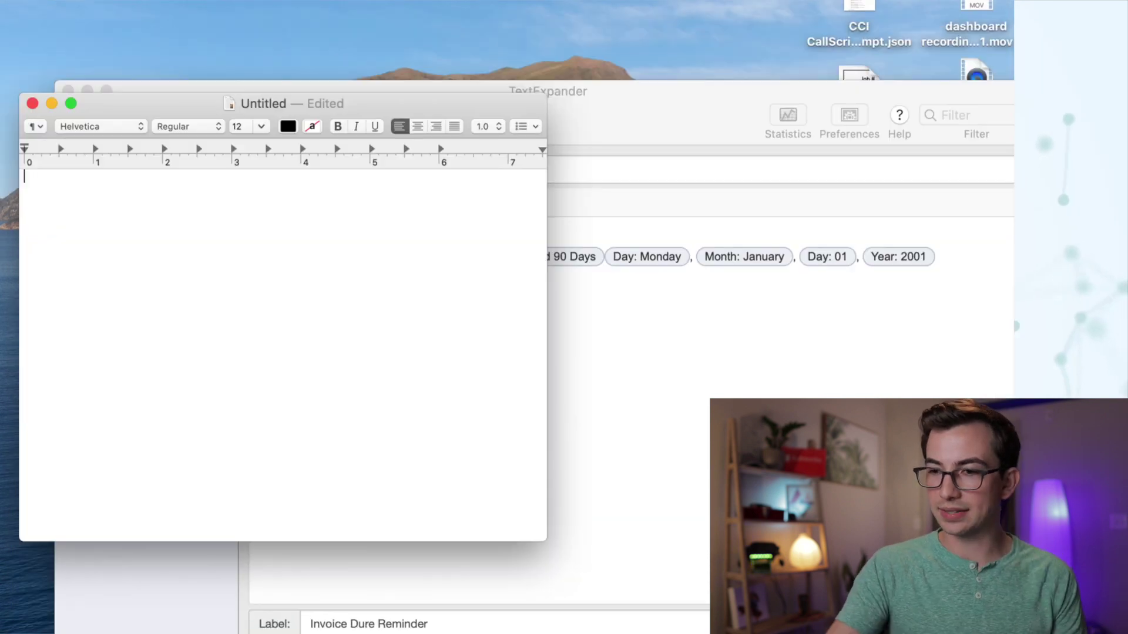
- Expand xdue with the client's name, producing a due date of Monday, December, 07, 2020
type("xdue")
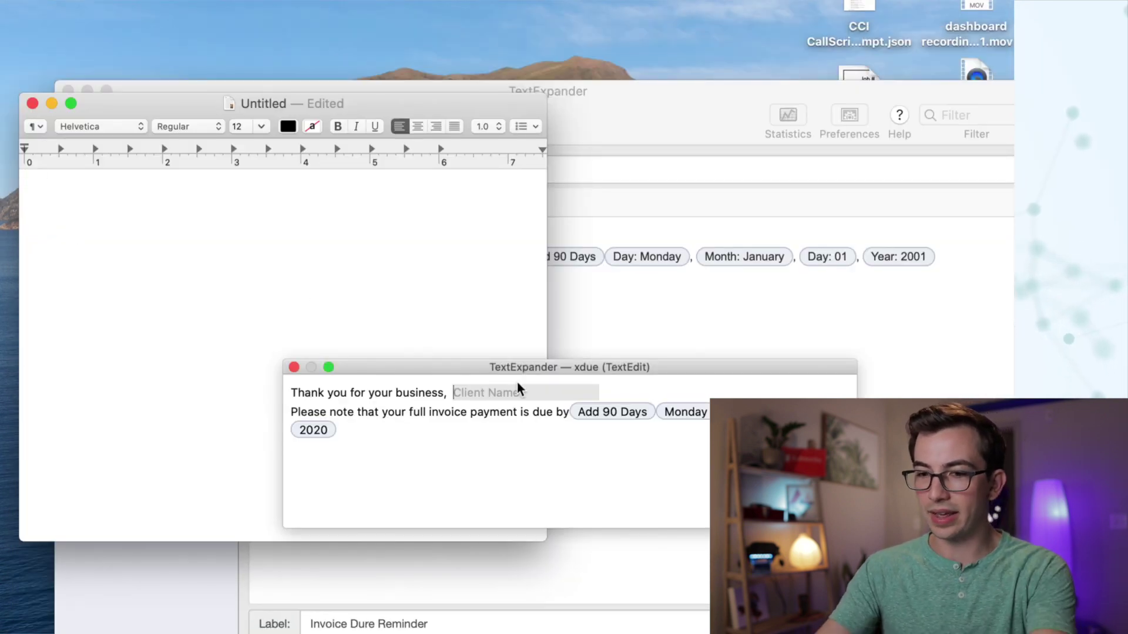
type("Sarah")
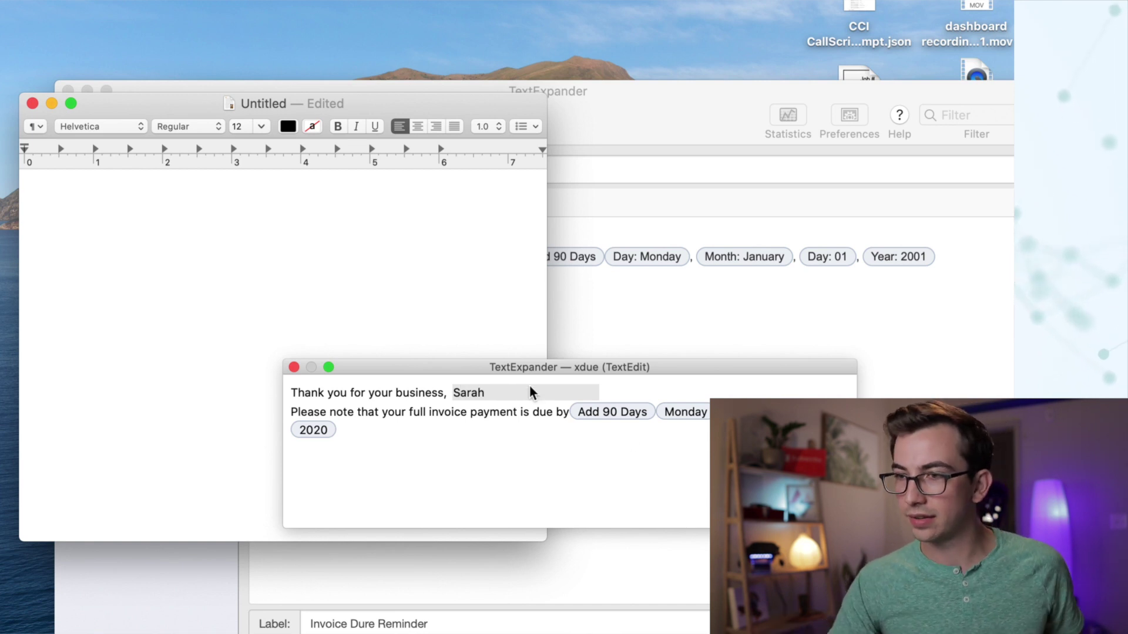
key("Return")
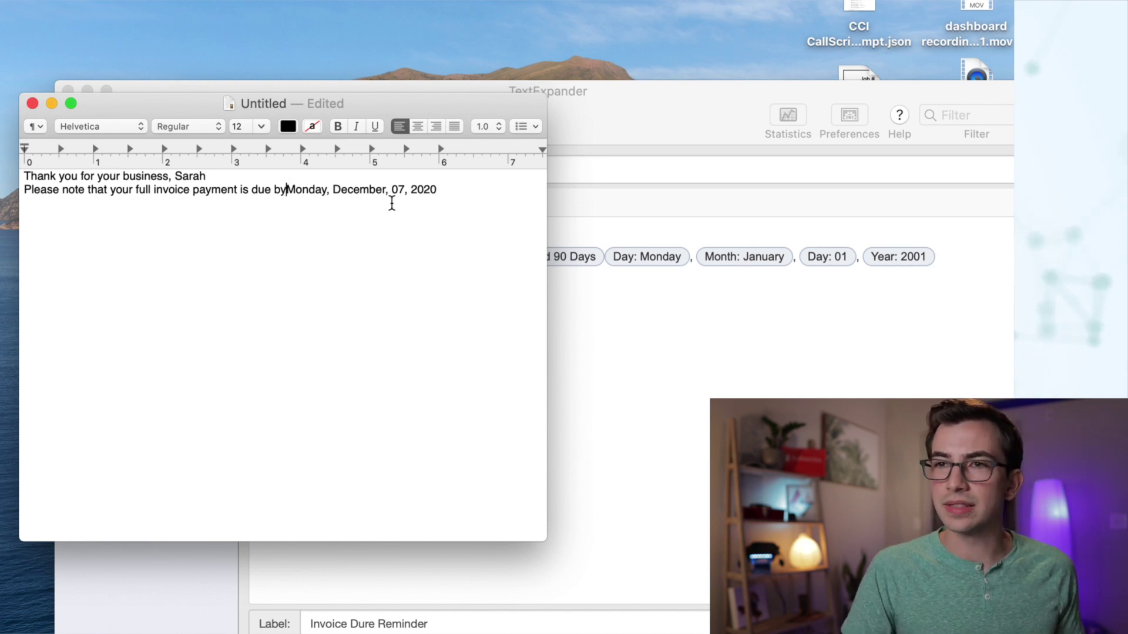
- Empty the TextEdit document and re-type the abbreviation with the client's name to re-test
left_click(603, 237)
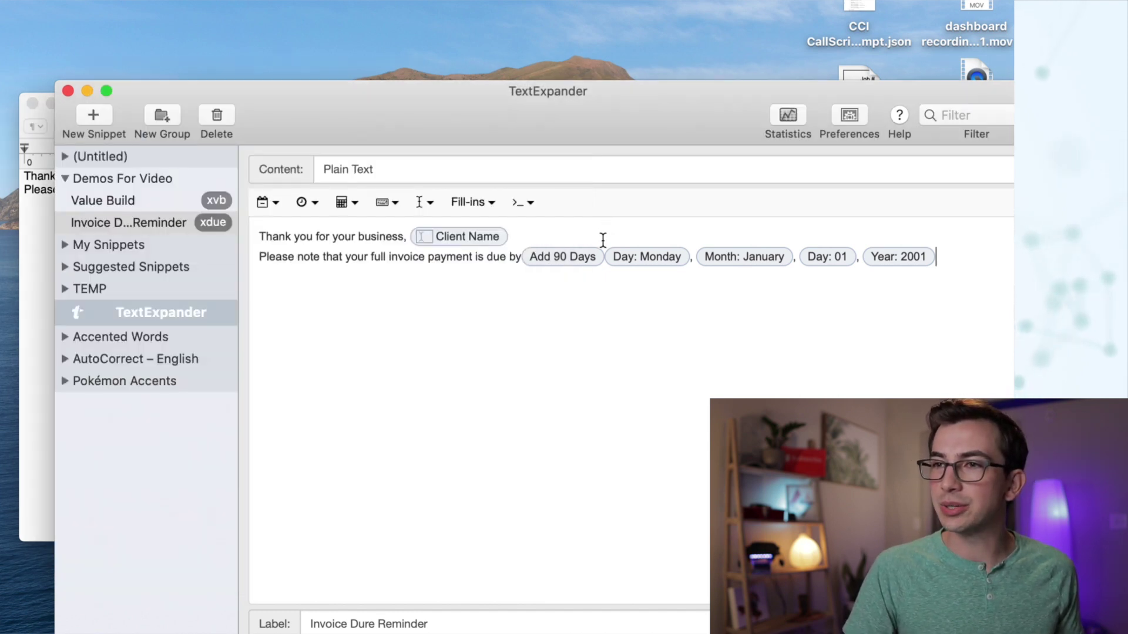
left_click(605, 251)
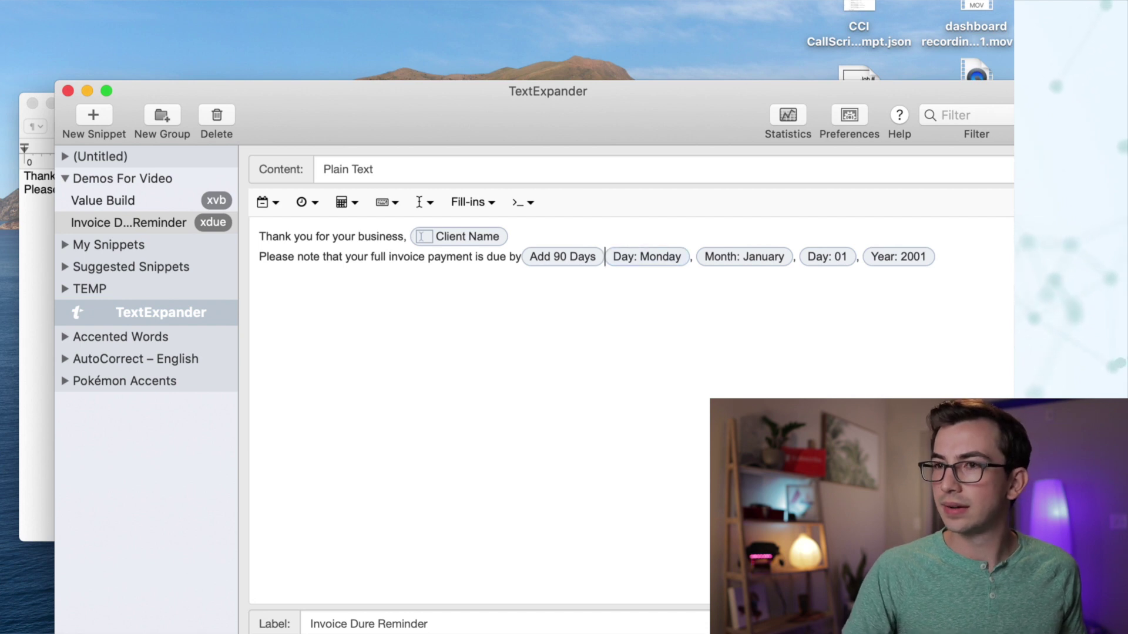
left_click(20, 243)
key("super+a")
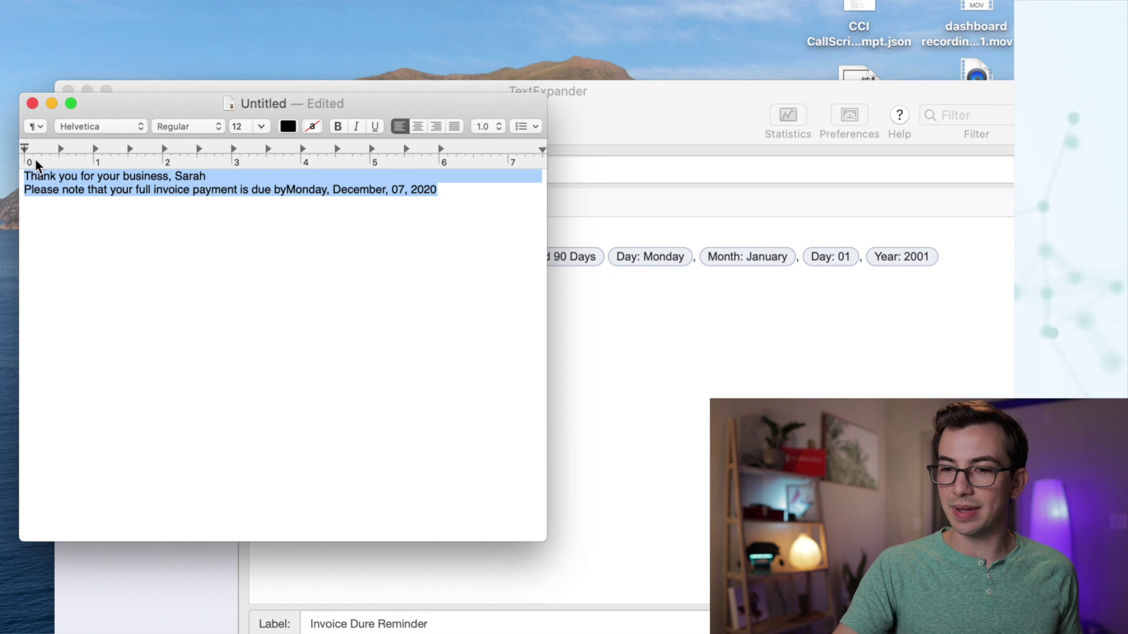
key("BackSpace")
type("xiajSarah")
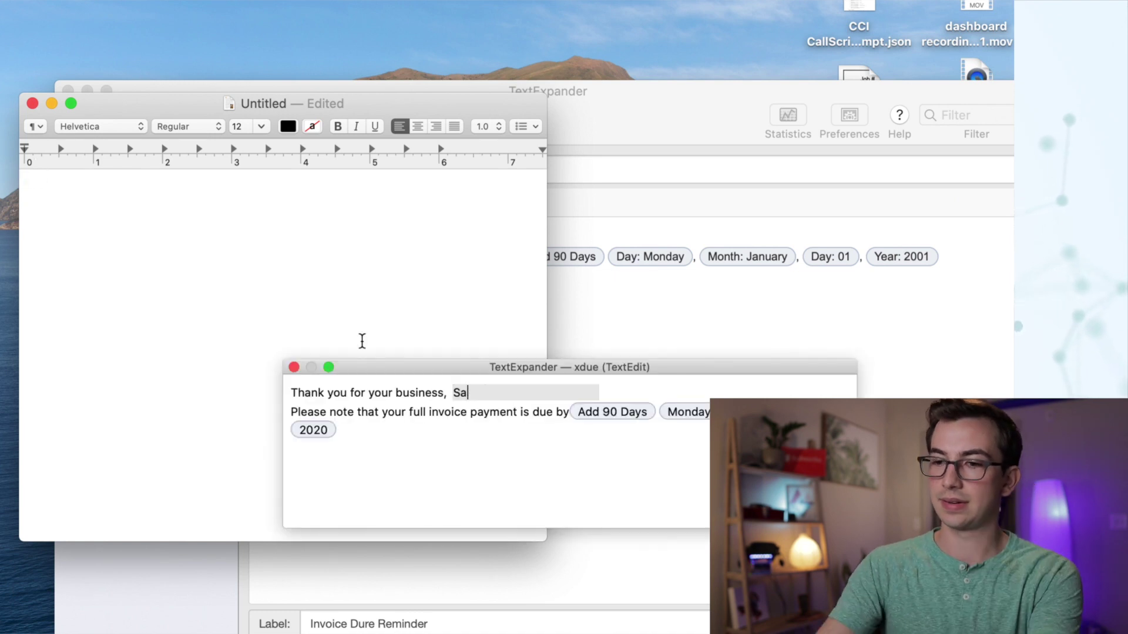
key("Return")
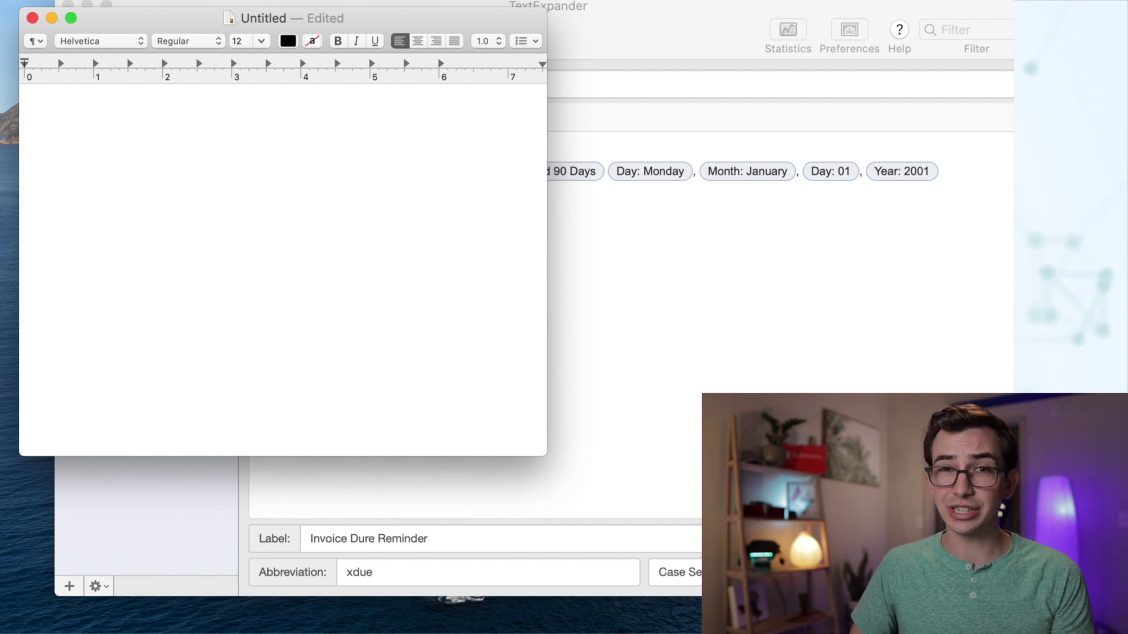
left_click_drag(180, 20, 228, 75)
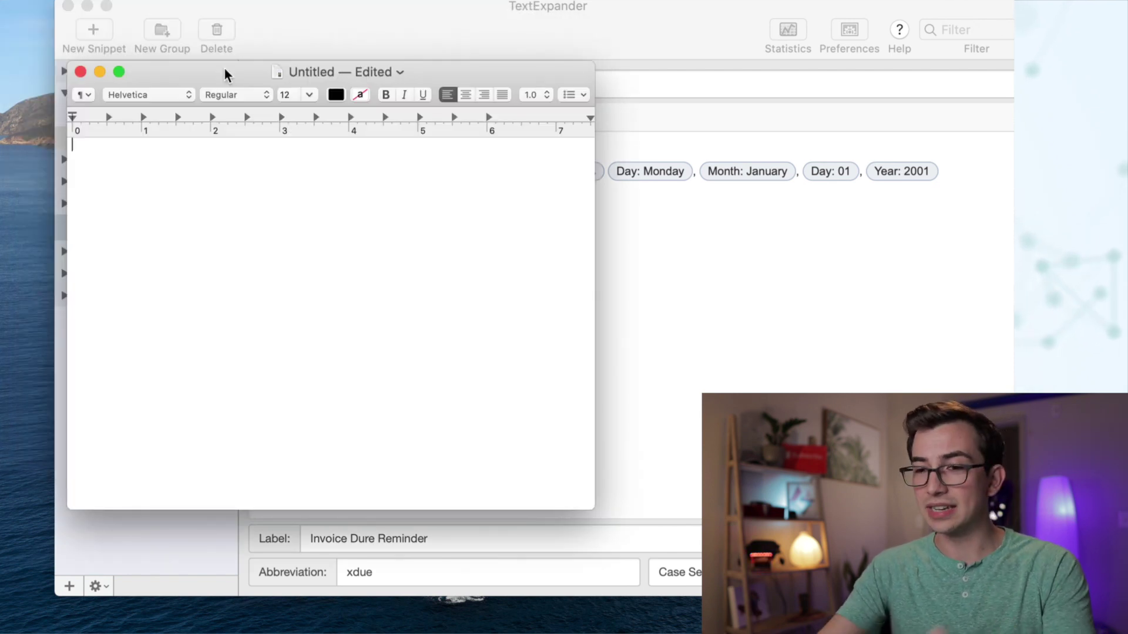
type("Te")
type("chnitian ")
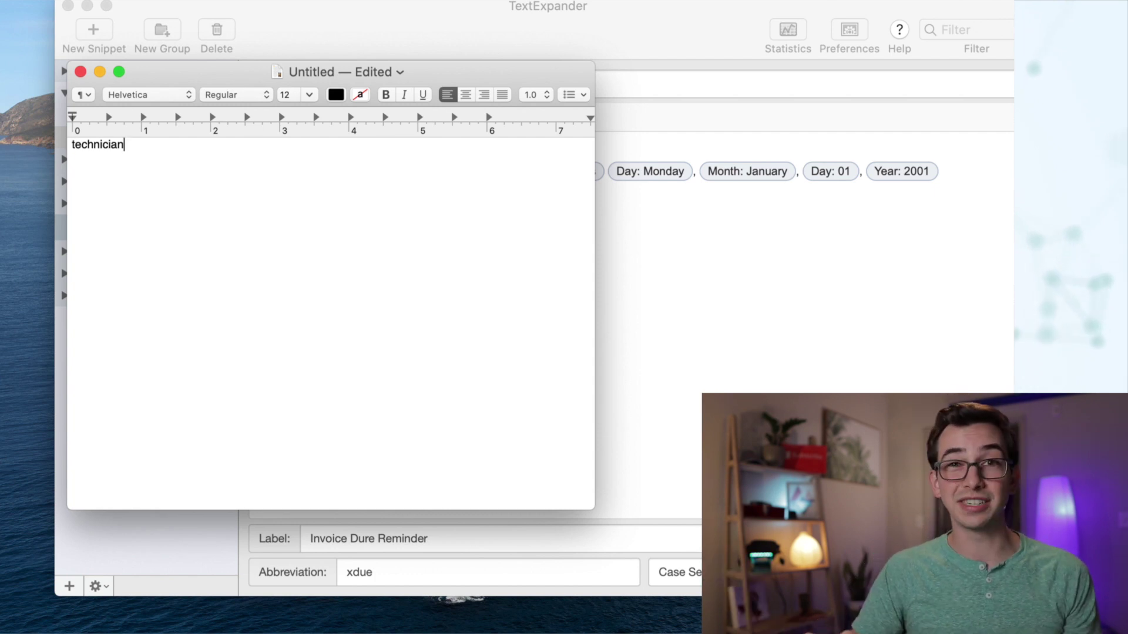
type("maintainance")
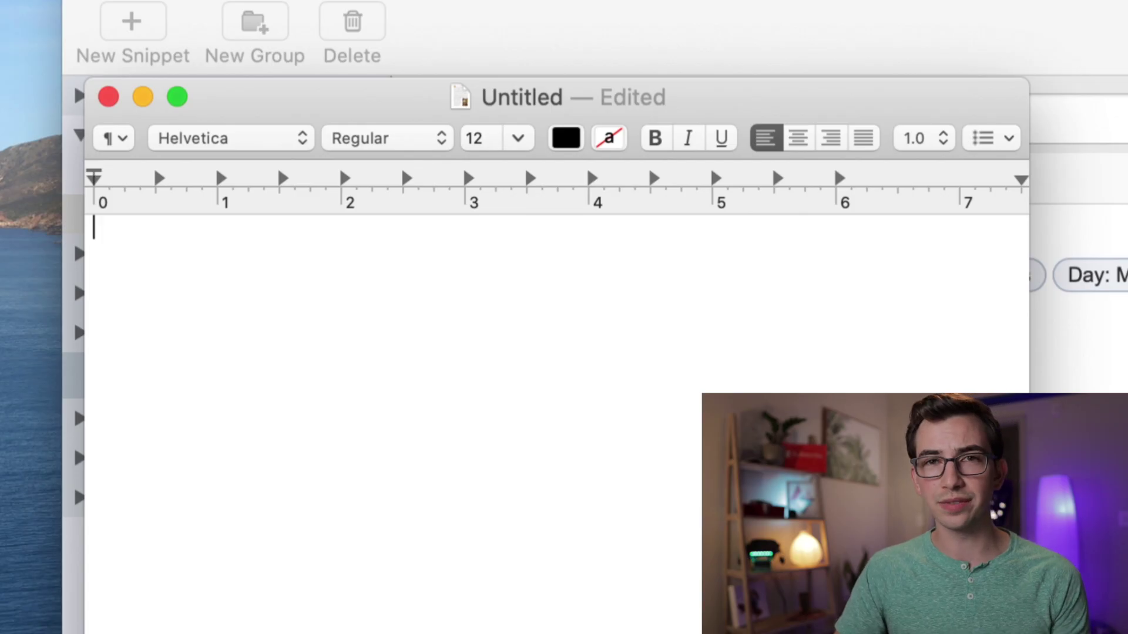
type("Pokemon")
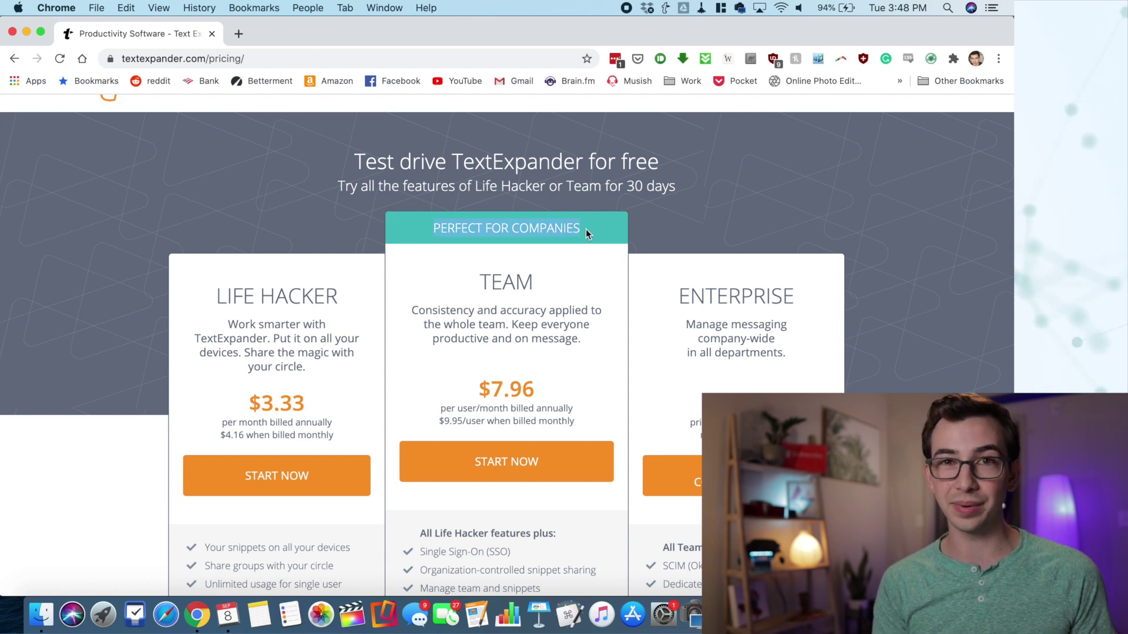
scroll(470, 336, "down", 1)
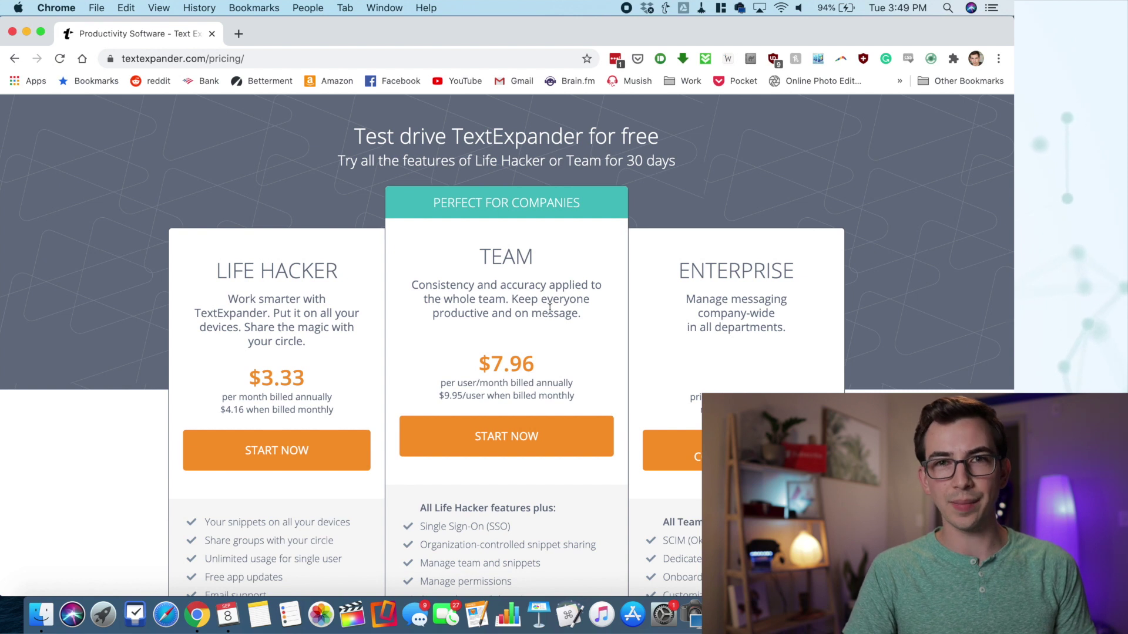
scroll(516, 454, "down", 3)
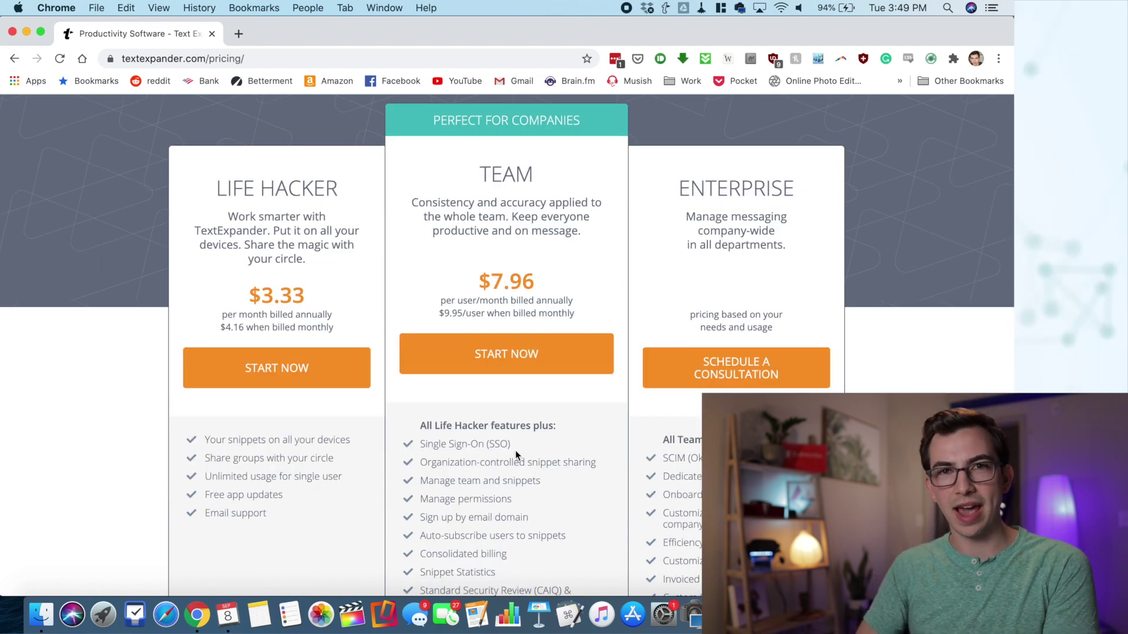